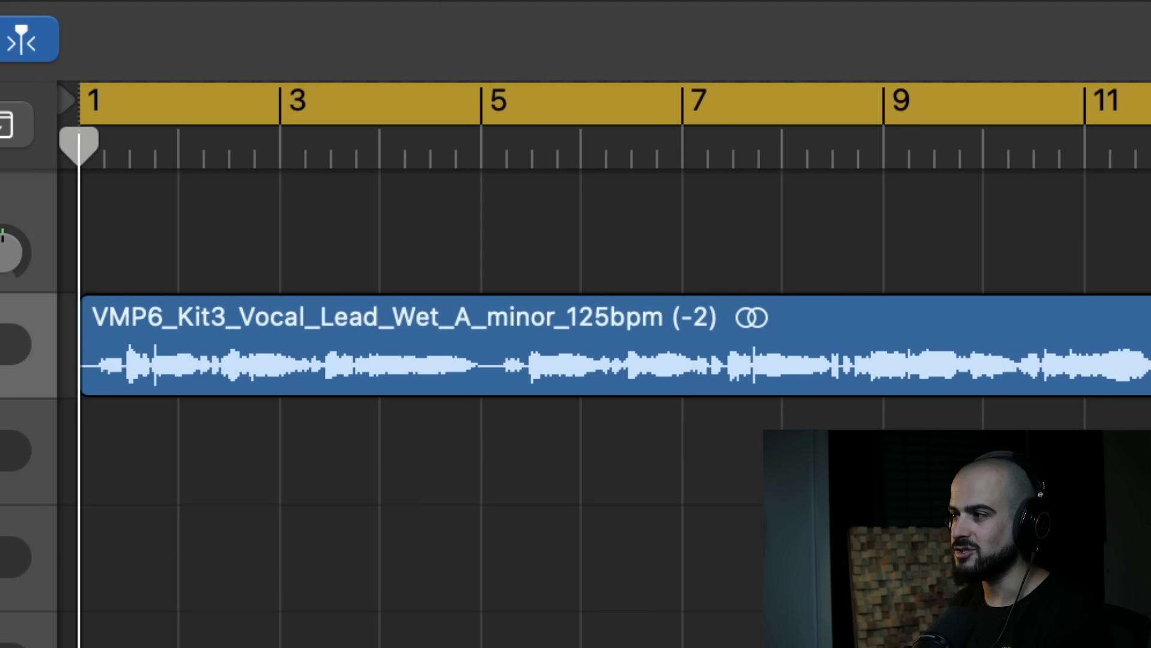
Extend the empty Pad region to a length of four bars, ending at bar 5
{"action": "left_click", "coordinate": [506, 360]}
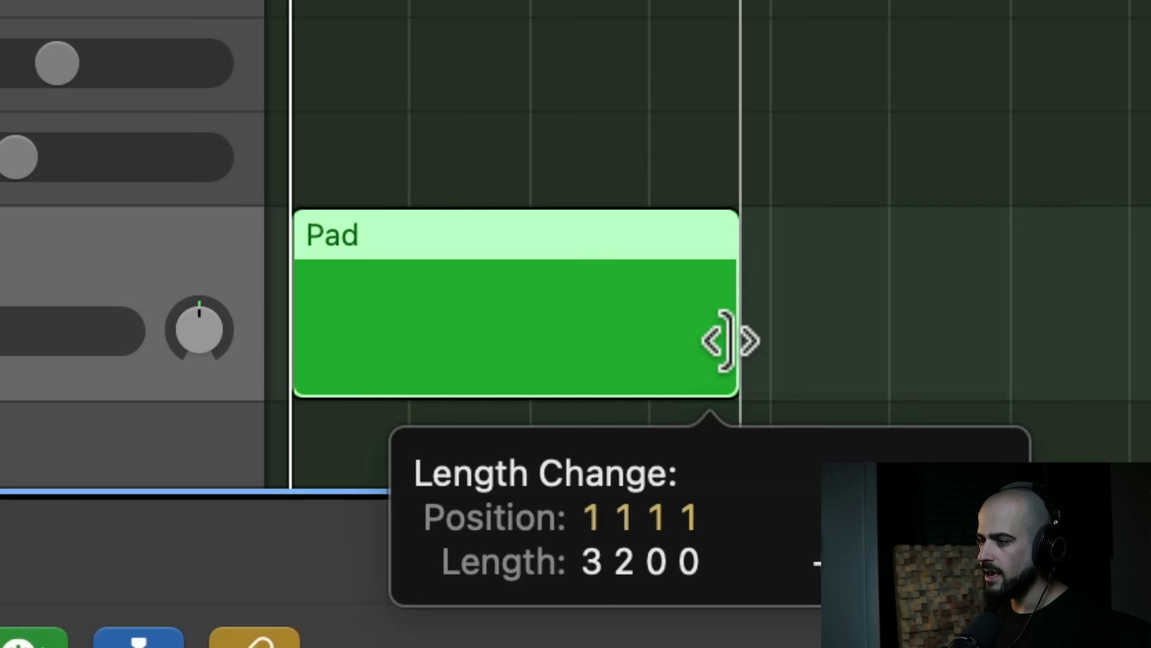
{"action": "left_click_drag", "start_coordinate": [727, 339], "coordinate": [768, 339]}
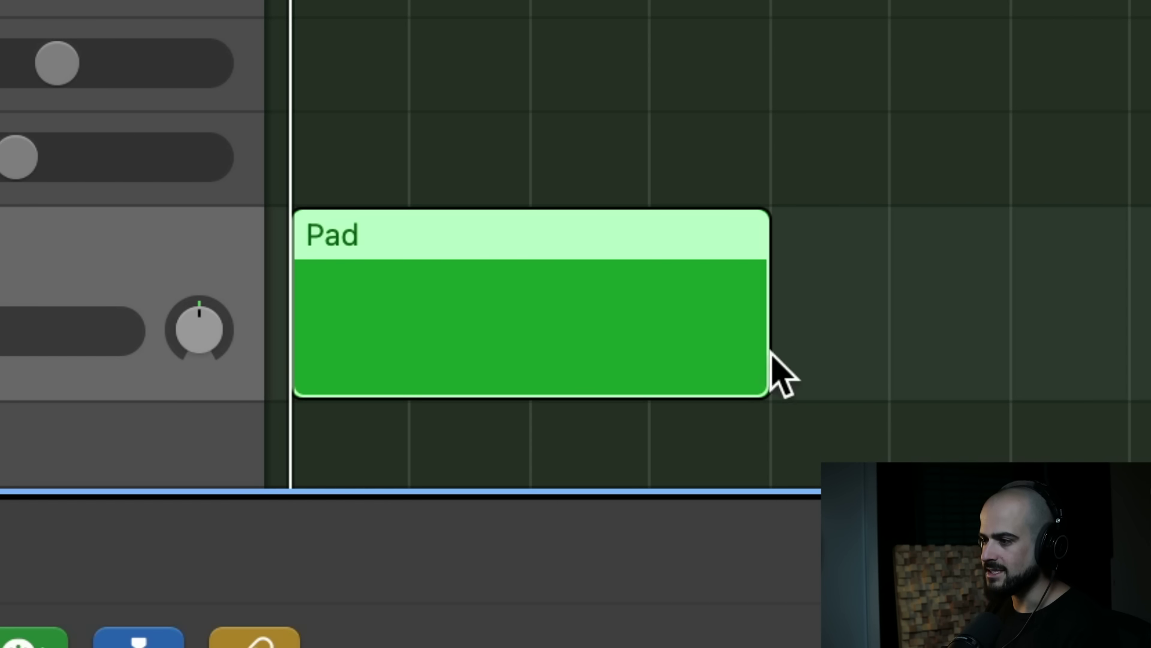
{"action": "scroll", "coordinate": [875, 41], "scroll_direction": "down", "scroll_amount": 5}
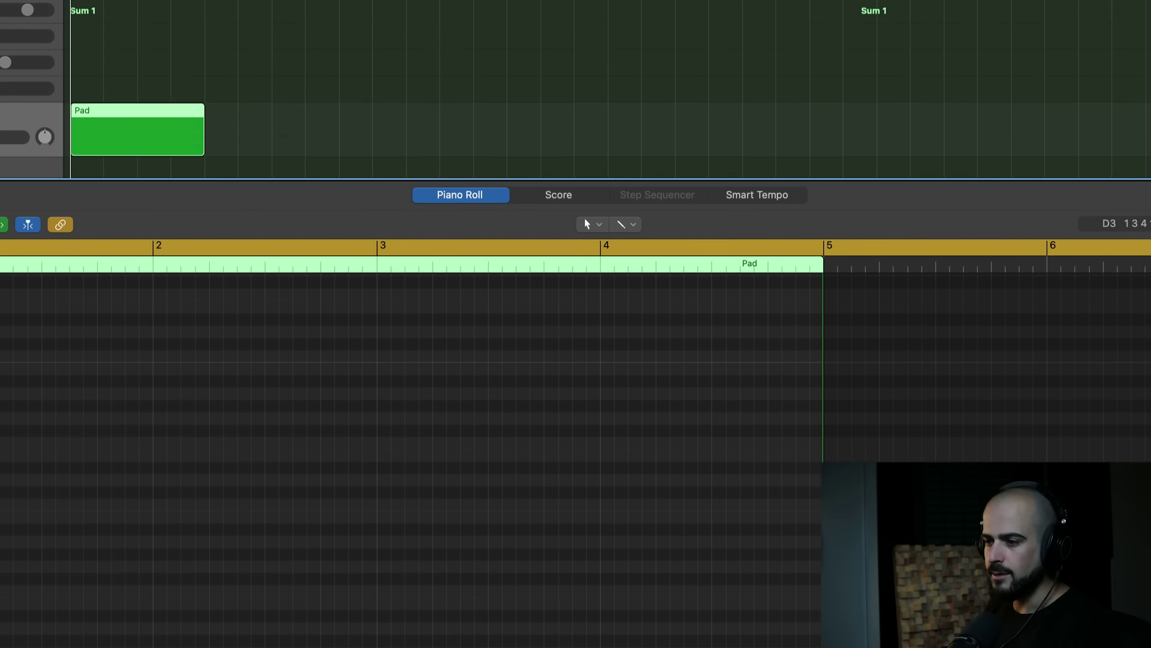
Initialise the preset of the Serum synth on the Pad track
{"action": "key", "text": "v"}
{"action": "left_click", "coordinate": [737, 79]}
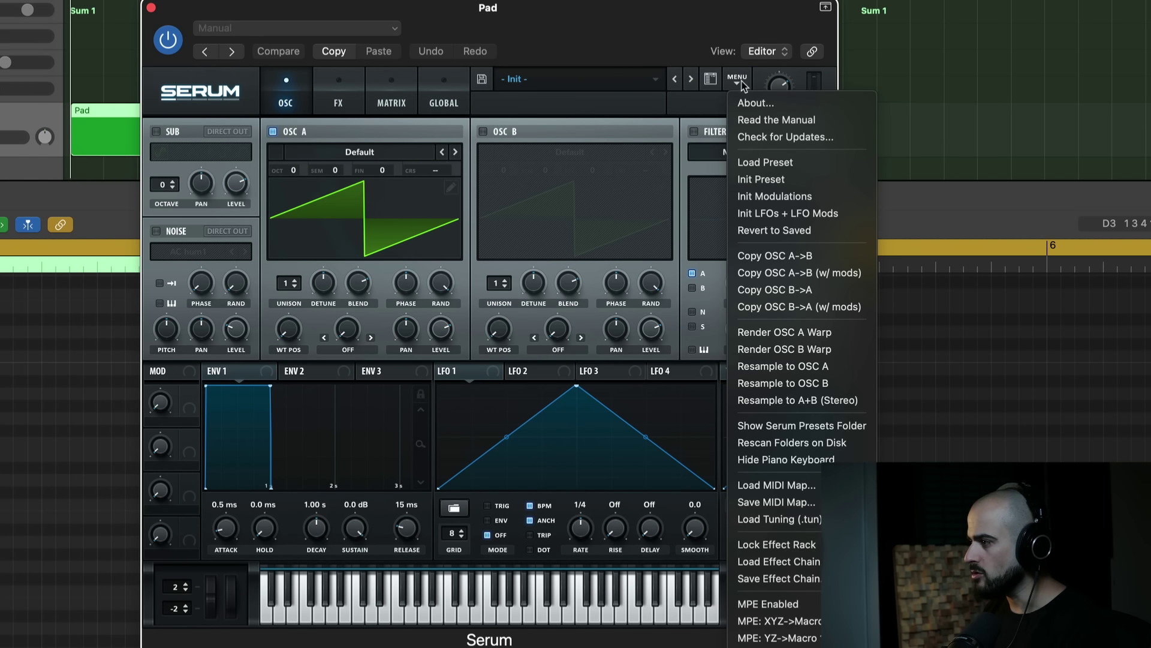
{"action": "left_click", "coordinate": [759, 179]}
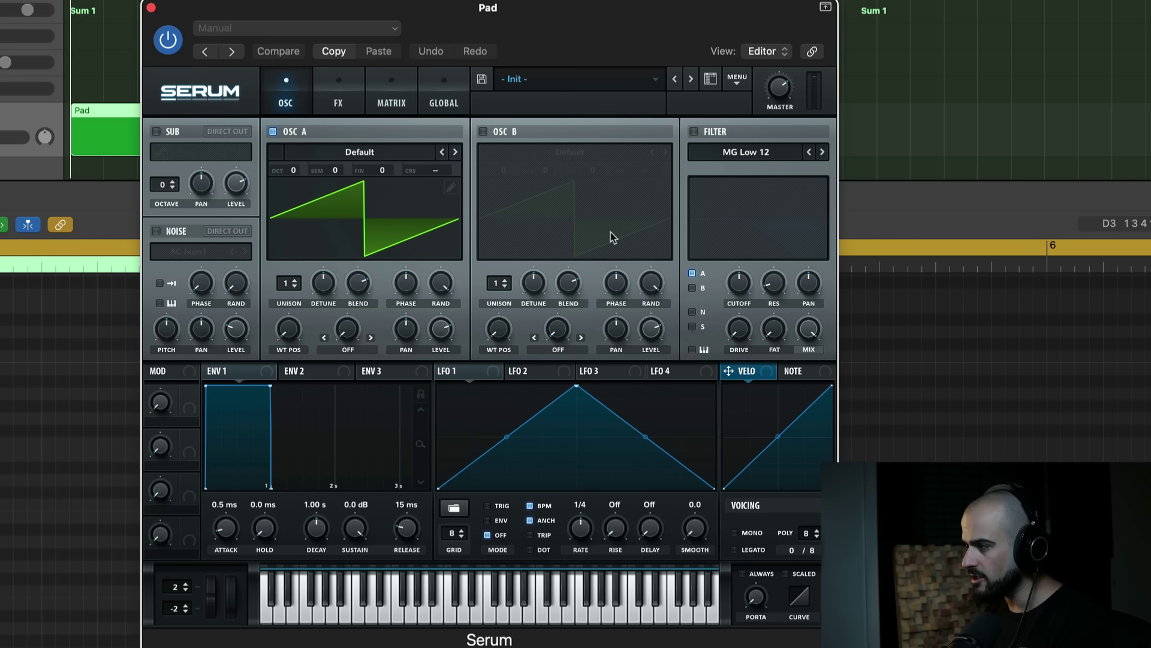
Enable the filter as MG Low 24, modulate its cutoff with Envelope 2, and set that envelope's decay to about 5.69 s
{"action": "left_click", "coordinate": [694, 131]}
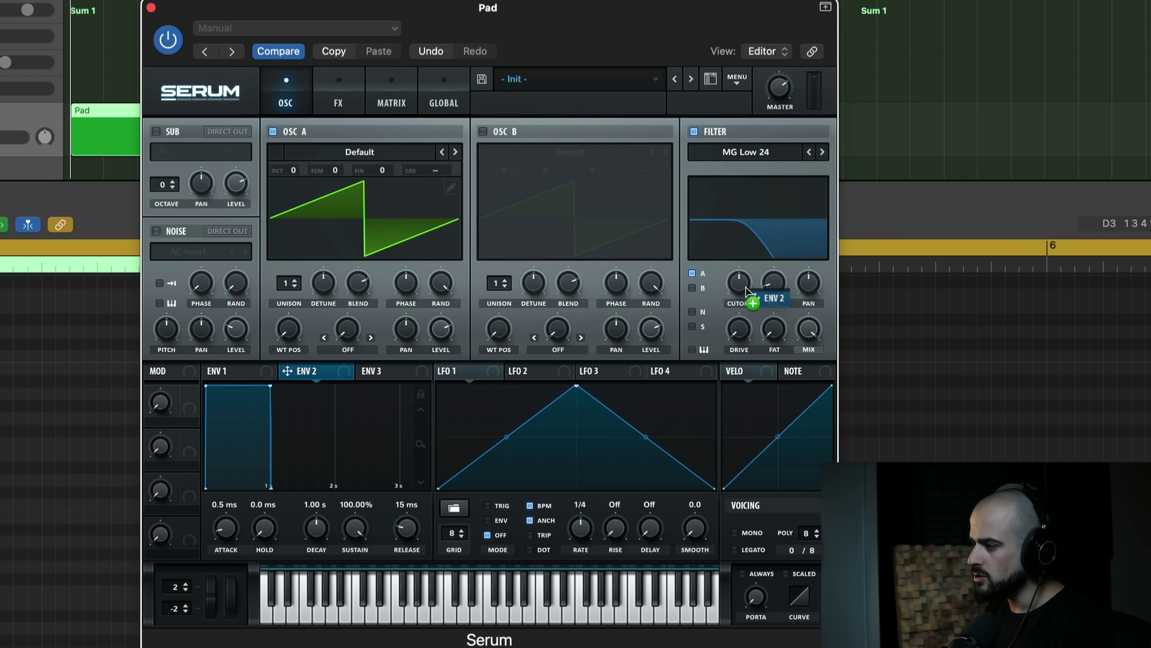
{"action": "left_click_drag", "start_coordinate": [747, 292], "coordinate": [746, 293]}
{"action": "left_click_drag", "start_coordinate": [747, 292], "coordinate": [734, 323]}
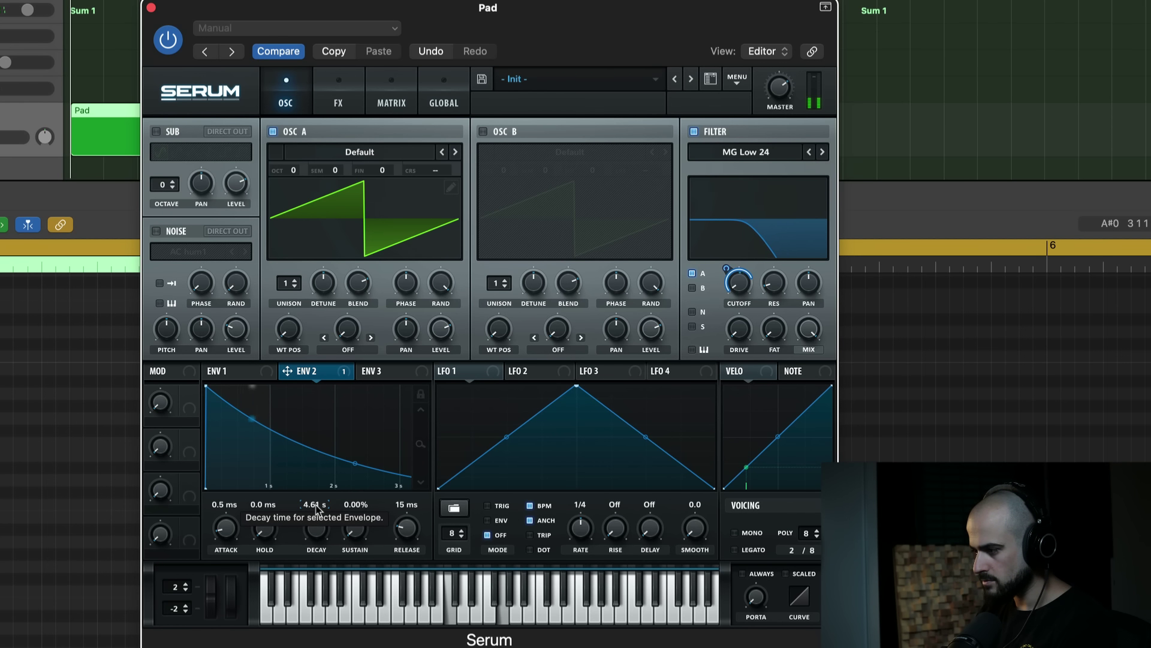
{"action": "left_click_drag", "start_coordinate": [317, 528], "coordinate": [317, 518]}
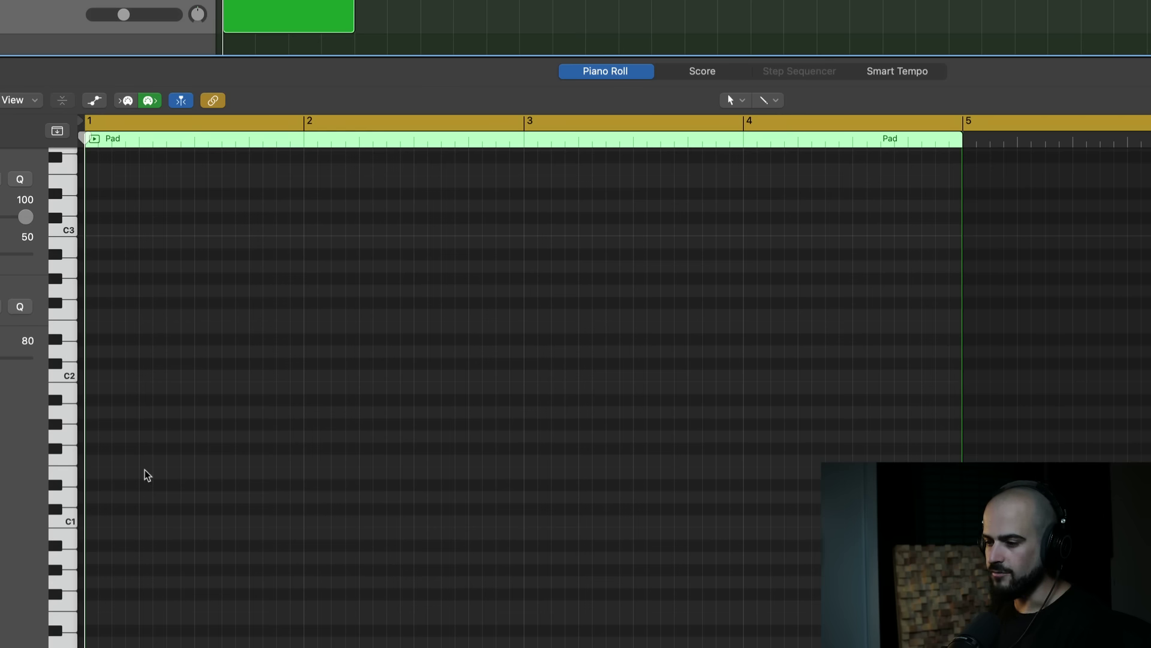
Write bass notes in the Pad region: G1 in bar 1, F1 in bar 2, and D#1 held through bars 3 and 4
{"action": "scroll", "coordinate": [138, 515], "scroll_direction": "down", "scroll_amount": 2}
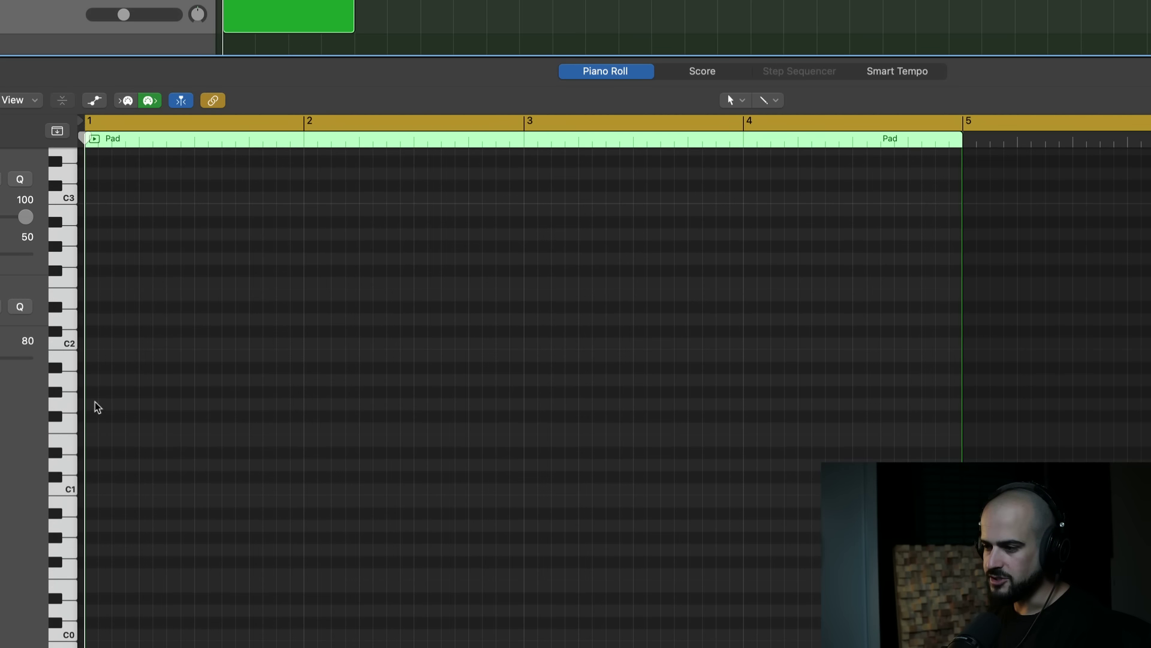
{"action": "left_click", "coordinate": [95, 404], "text": "super"}
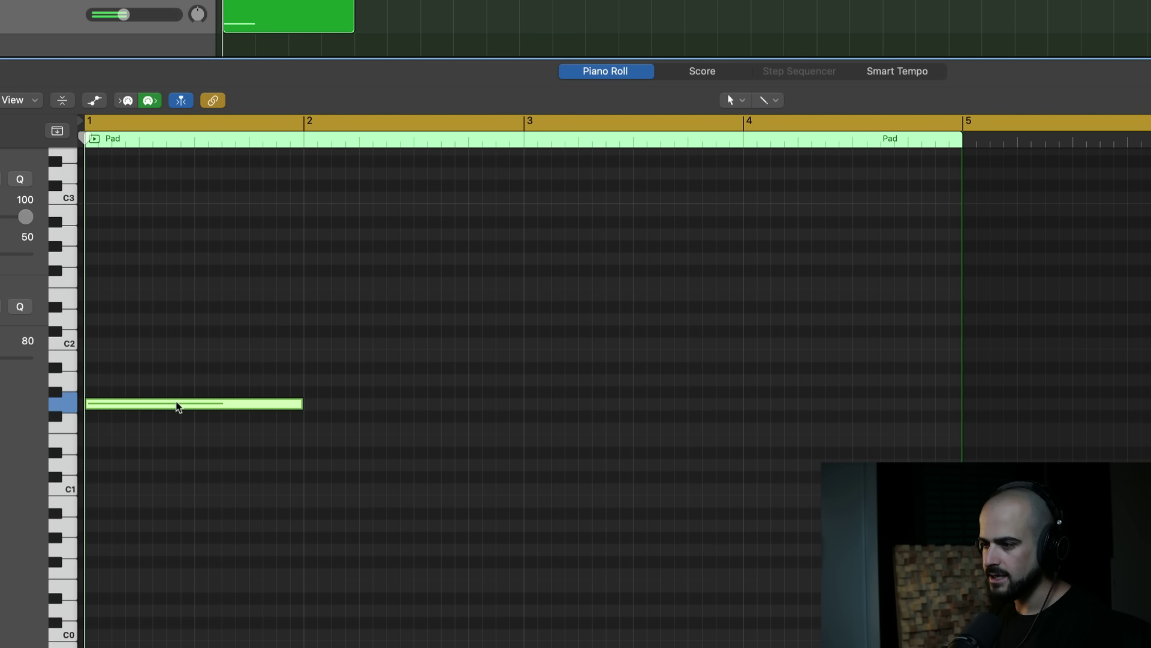
{"action": "mouse_move", "coordinate": [178, 406]}
{"action": "left_mouse_down"}
{"action": "mouse_move", "coordinate": [177, 247]}
{"action": "mouse_move", "coordinate": [174, 406]}
{"action": "left_mouse_up"}
{"action": "left_click", "coordinate": [306, 428], "text": "super"}
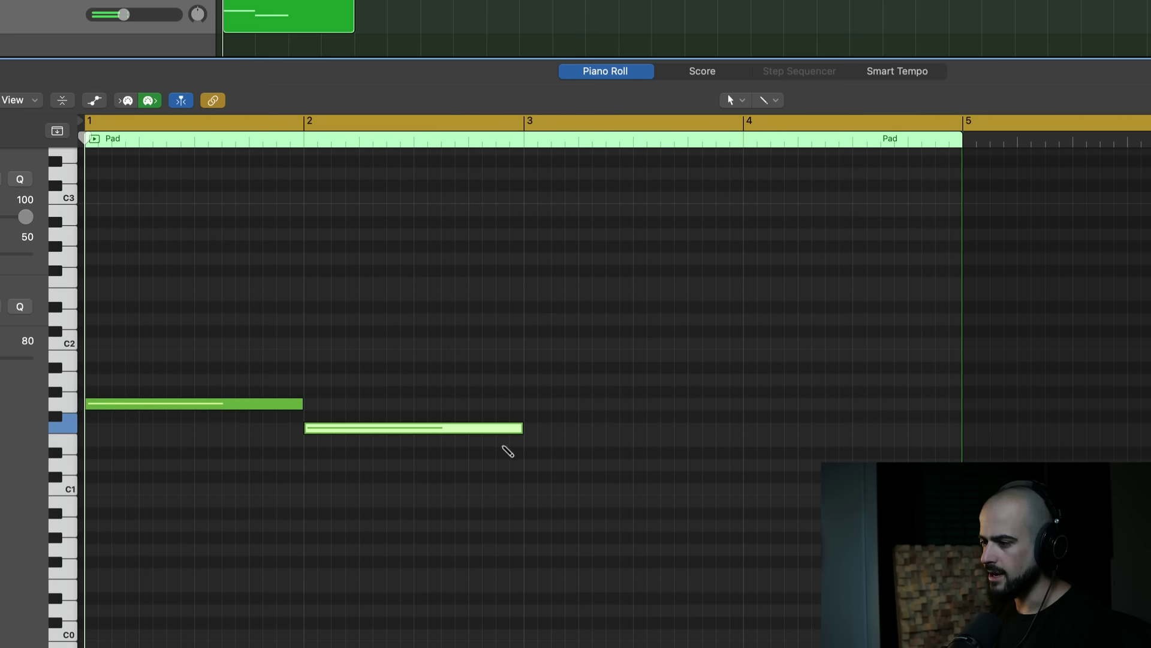
{"action": "left_click", "coordinate": [528, 453], "text": "super"}
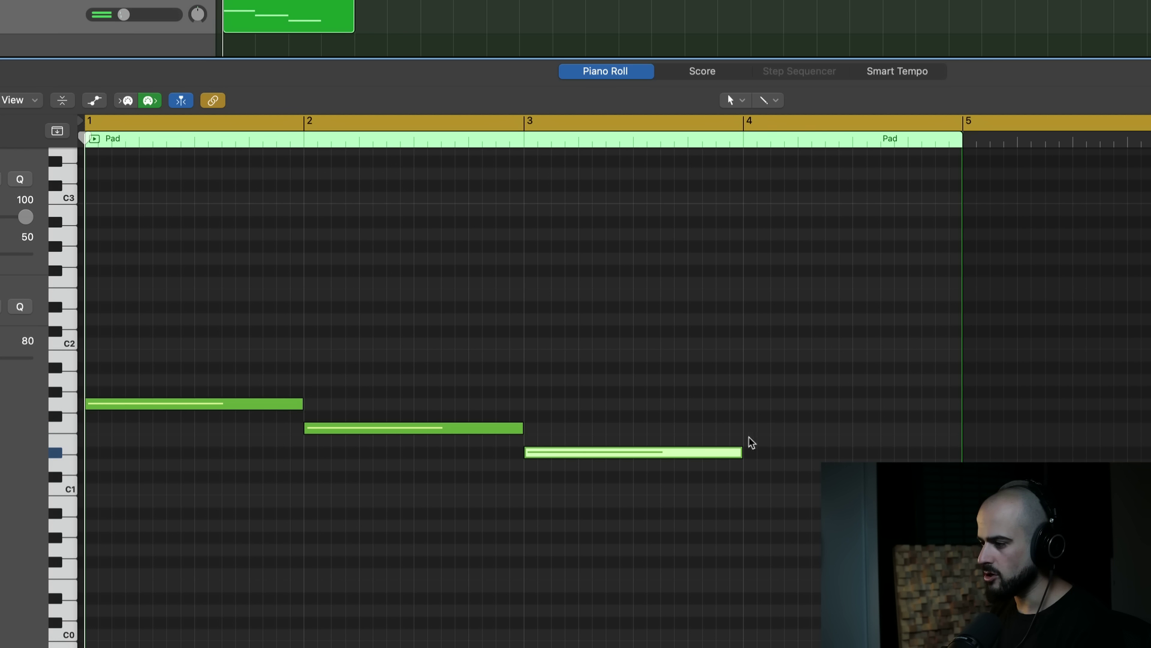
{"action": "left_click_drag", "start_coordinate": [737, 452], "coordinate": [927, 454]}
Stack transposed copies of the three bass notes above them to form a three-note chord over each
{"action": "scroll", "coordinate": [719, 540], "scroll_direction": "up", "scroll_amount": 3}
{"action": "left_click_drag", "start_coordinate": [692, 591], "coordinate": [190, 329]}
{"action": "scroll", "coordinate": [196, 336], "scroll_direction": "up", "scroll_amount": 2}
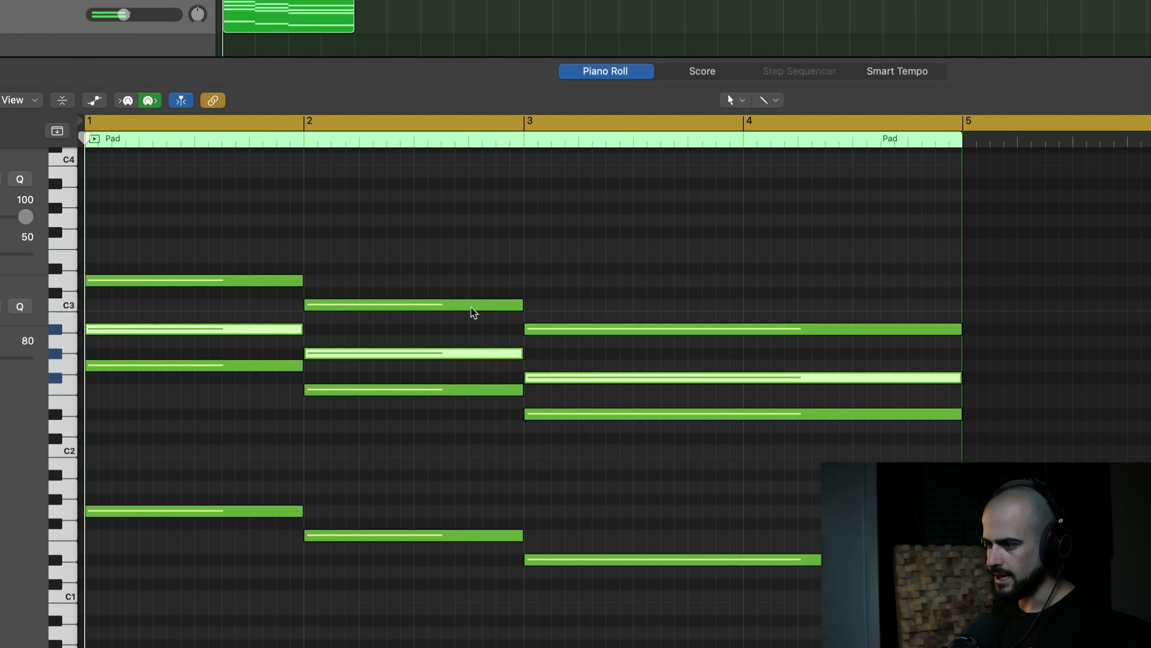
Raise the middle notes of the second and third chords by one semitone each, to A2 and G2
{"action": "left_click", "coordinate": [440, 342]}
{"action": "key", "text": "alt+Up"}
{"action": "left_click", "coordinate": [566, 378]}
{"action": "key", "text": "alt+Up"}
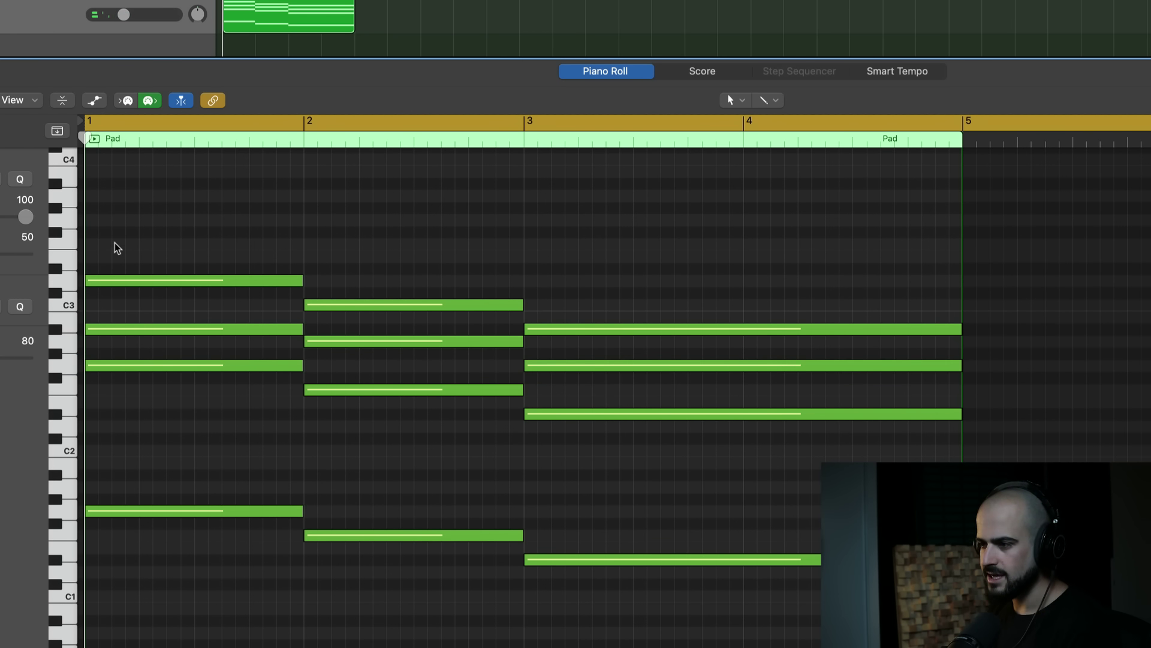
Add a G3 on top of each of the three chords and raise the second chord's C3 to D3
{"action": "scroll", "coordinate": [116, 248], "scroll_direction": "up", "scroll_amount": 2}
{"action": "mouse_move", "coordinate": [108, 246]}
{"action": "left_mouse_down"}
{"action": "mouse_move", "coordinate": [527, 247]}
{"action": "mouse_move", "coordinate": [256, 247]}
{"action": "mouse_move", "coordinate": [308, 246]}
{"action": "left_mouse_up"}
{"action": "left_click", "coordinate": [308, 245]}
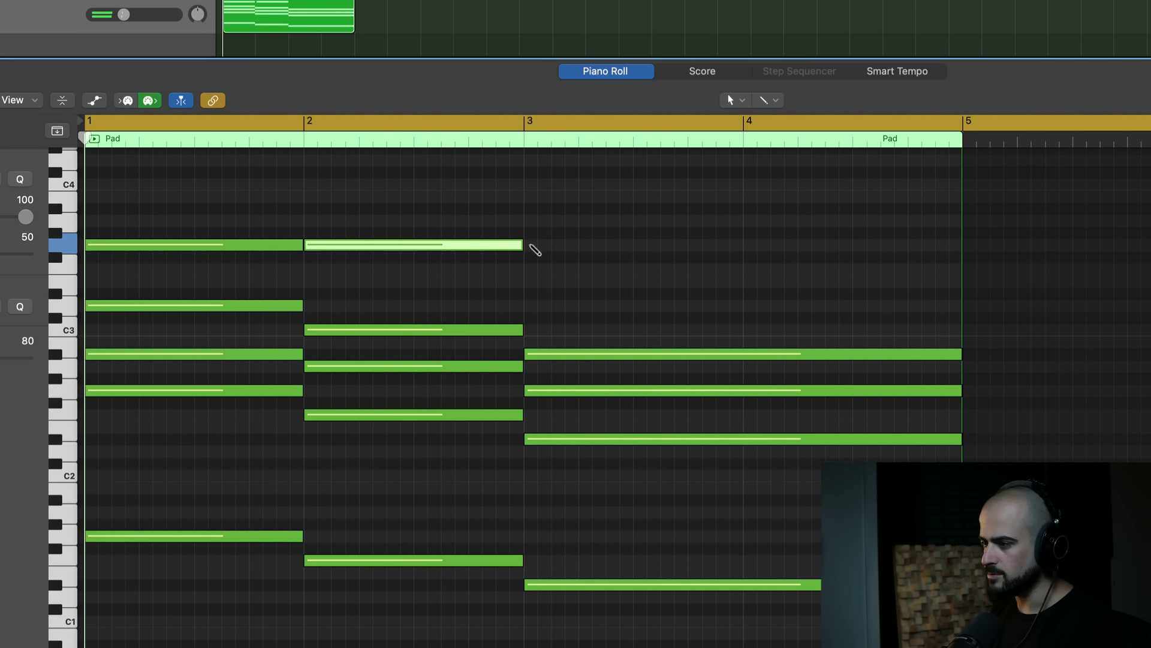
{"action": "left_click_drag", "start_coordinate": [531, 246], "coordinate": [740, 248]}
{"action": "left_click_drag", "start_coordinate": [414, 330], "coordinate": [412, 306]}
{"action": "left_click", "coordinate": [636, 313]}
Play back the pad chords with the vocal and adjust the cycle range towards the end of the arrangement
{"action": "key", "text": "space"}
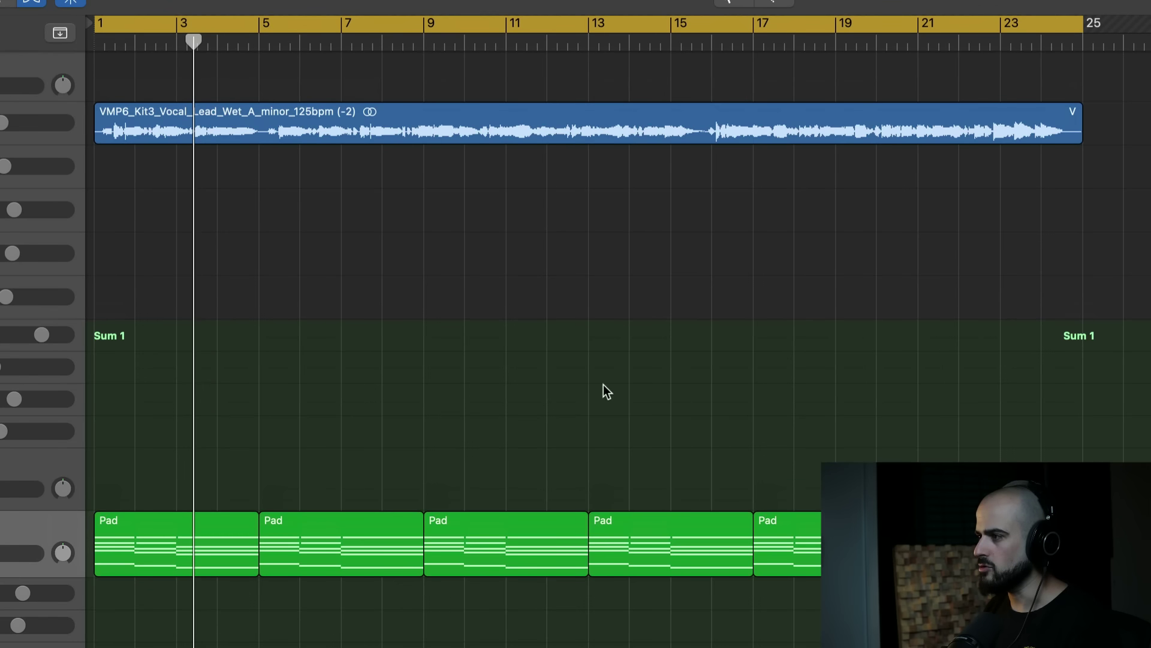
{"action": "left_click_drag", "start_coordinate": [712, 24], "coordinate": [1077, 31]}
{"action": "left_click_drag", "start_coordinate": [1076, 31], "coordinate": [1150, 32]}
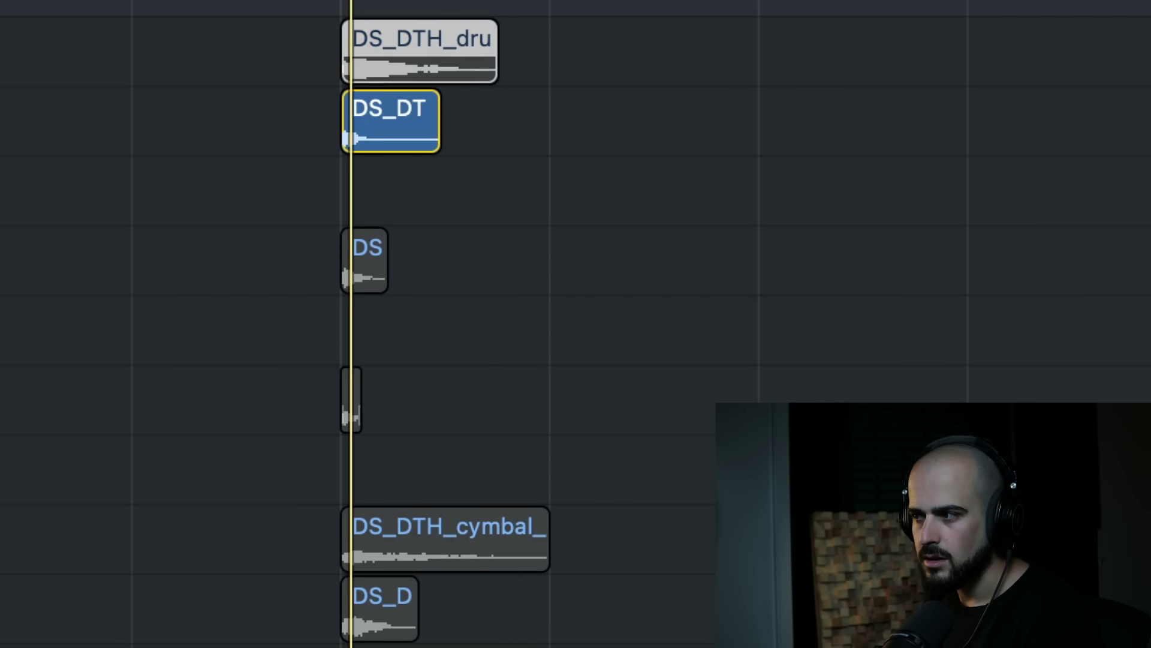
Audition the clap, percussion, cymbal ride and remaining drum one-shots one after another in solo
{"action": "key", "text": "space"}
{"action": "left_click", "coordinate": [364, 260]}
{"action": "key", "text": "space"}
{"action": "key", "text": "ctrl+s"}
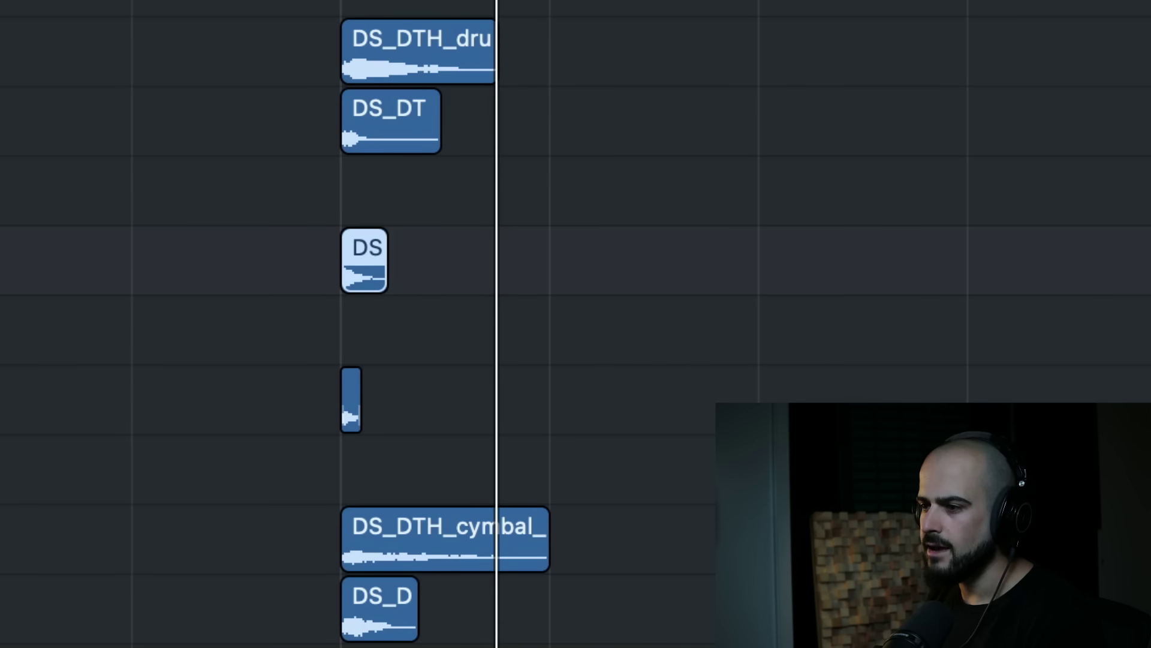
{"action": "left_click", "coordinate": [445, 539]}
{"action": "left_click", "coordinate": [379, 608]}
{"action": "key", "text": "space"}
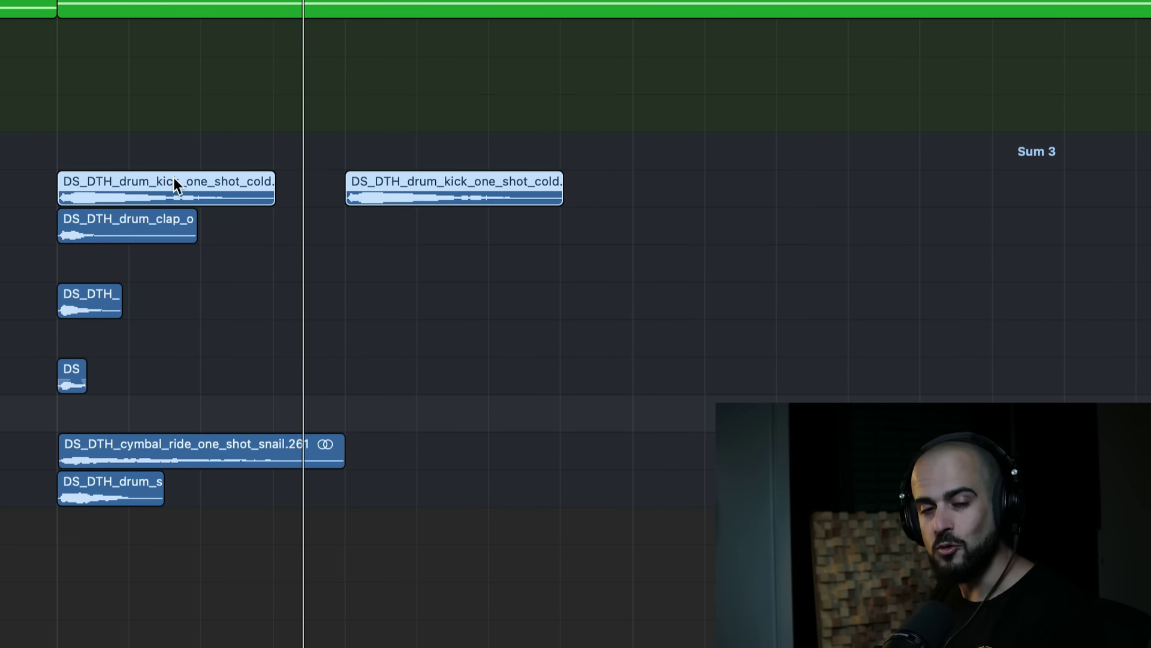
Arrange the drum one-shots with kicks on every beat, claps on beats two and four, and the third sample on every offbeat
{"action": "left_click_drag", "start_coordinate": [174, 178], "coordinate": [695, 187]}
{"action": "left_click_drag", "start_coordinate": [129, 225], "coordinate": [978, 218]}
{"action": "left_click_drag", "start_coordinate": [90, 303], "coordinate": [511, 307]}
{"action": "key", "text": "super+r"}
Repeat the short hat one-shot on every sixteenth note across the bar
{"action": "key", "text": "super+r"}
{"action": "left_click_drag", "start_coordinate": [598, 307], "coordinate": [820, 307]}
{"action": "left_click", "coordinate": [72, 376]}
{"action": "key", "text": "super+r"}
{"action": "left_click_drag", "start_coordinate": [100, 377], "coordinate": [138, 379]}
Repeat the cymbal ride one-shot on every beat and place the drum one-shot below it on beat two
{"action": "key", "text": "super+r"}
{"action": "key", "text": "super+r"}
{"action": "key", "text": "super+r"}
{"action": "key", "text": "super+r"}
{"action": "key", "text": "super+r"}
{"action": "key", "text": "super+r"}
{"action": "key", "text": "super+r"}
{"action": "key", "text": "super+r"}
{"action": "key", "text": "super+r"}
{"action": "key", "text": "super+r"}
{"action": "key", "text": "super+r"}
{"action": "key", "text": "super+r"}
{"action": "key", "text": "super+r"}
{"action": "key", "text": "super+r"}
{"action": "left_click", "coordinate": [163, 443]}
{"action": "key", "text": "super+r"}
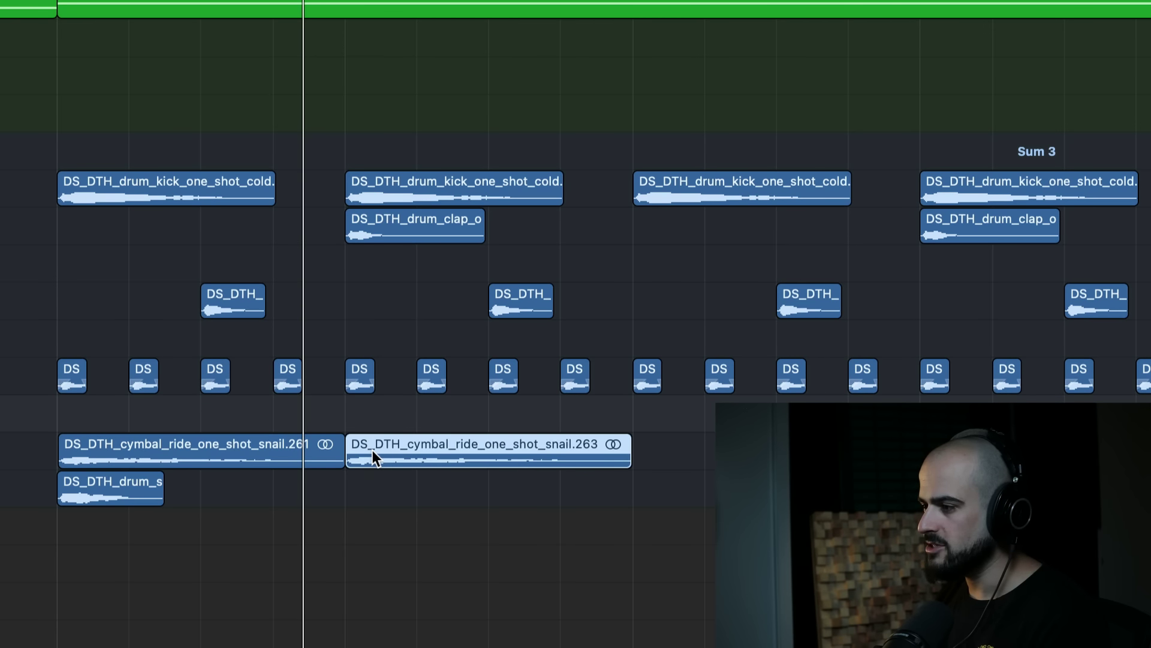
{"action": "key", "text": "super+r"}
{"action": "left_click_drag", "start_coordinate": [108, 490], "coordinate": [391, 499]}
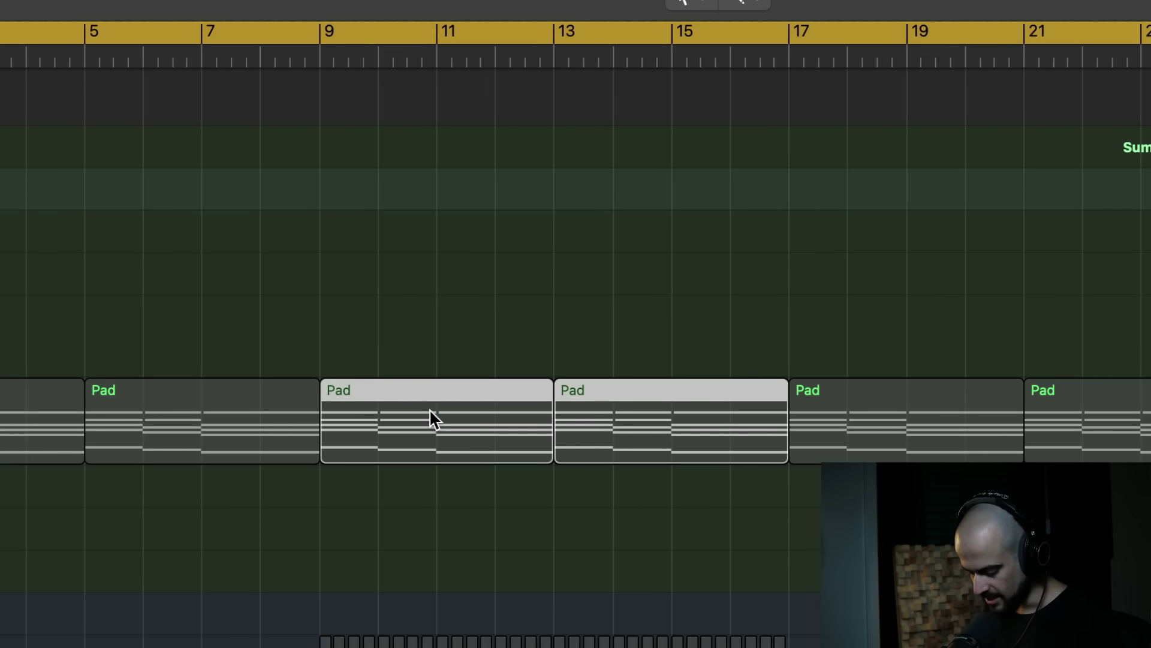
Copy the two Pad regions between bars 9 and 17 to the empty instrument track above and set the cycle range over them
{"action": "left_click_drag", "start_coordinate": [429, 413], "coordinate": [430, 204]}
{"action": "left_click_drag", "start_coordinate": [324, 27], "coordinate": [765, 48]}
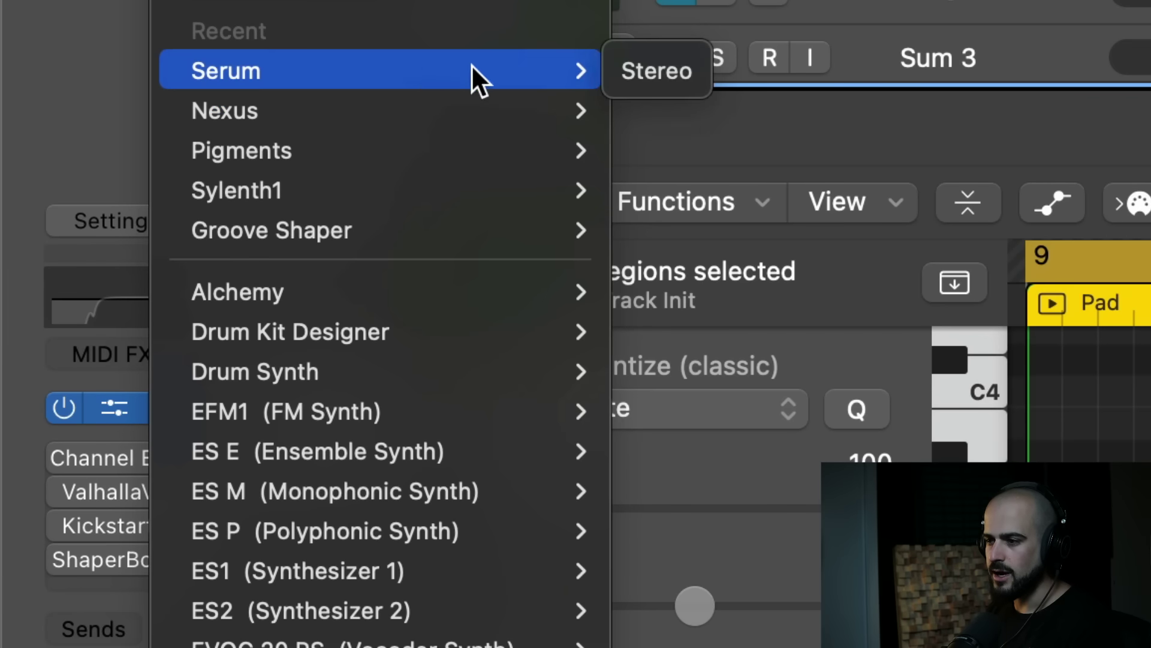
Load Serum in stereo on the new track and draw a square wave as oscillator A's wavetable
{"action": "left_click", "coordinate": [677, 54]}
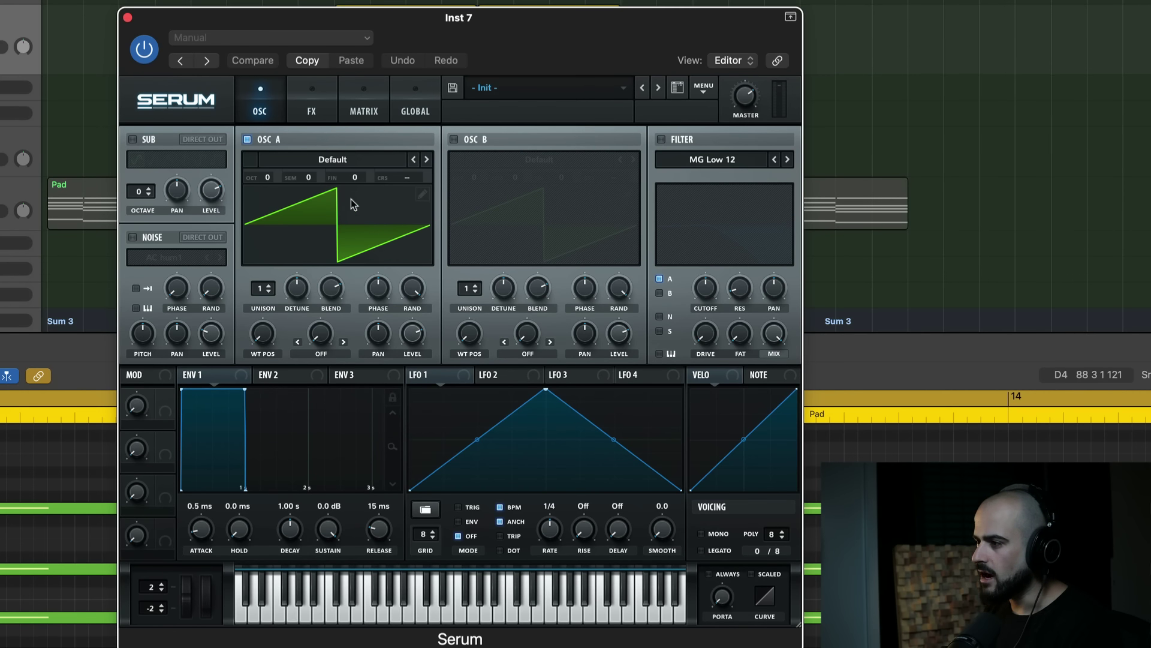
{"action": "left_click", "coordinate": [422, 193]}
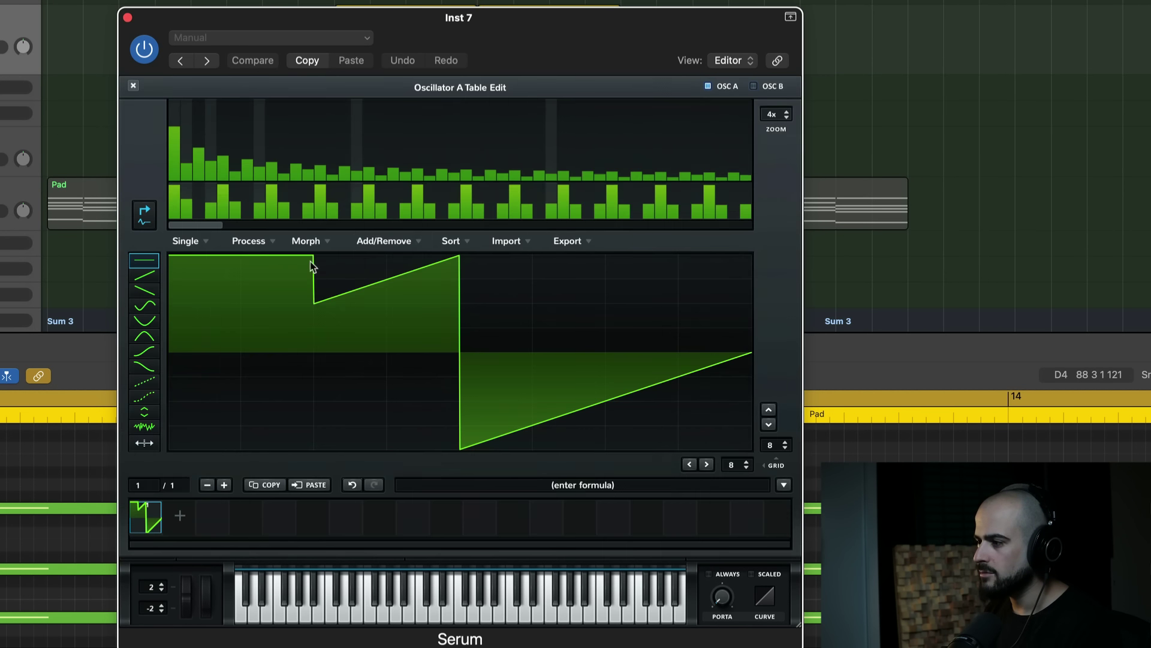
{"action": "left_click_drag", "start_coordinate": [313, 264], "coordinate": [438, 240]}
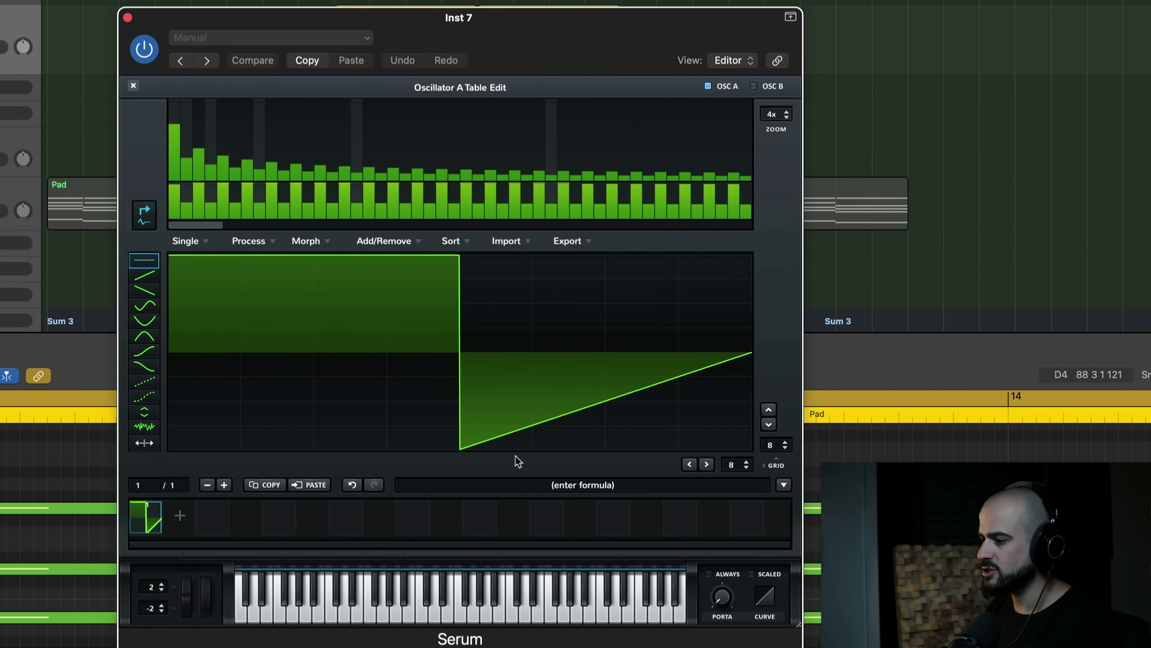
{"action": "left_click_drag", "start_coordinate": [514, 454], "coordinate": [759, 470]}
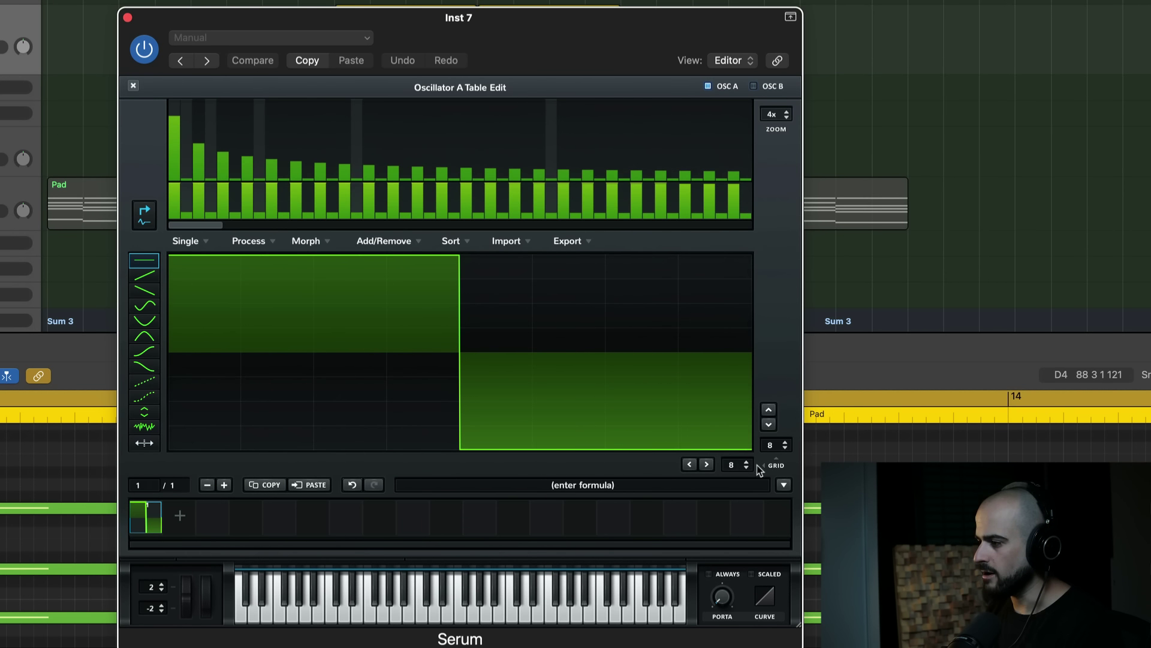
{"action": "left_click", "coordinate": [135, 86]}
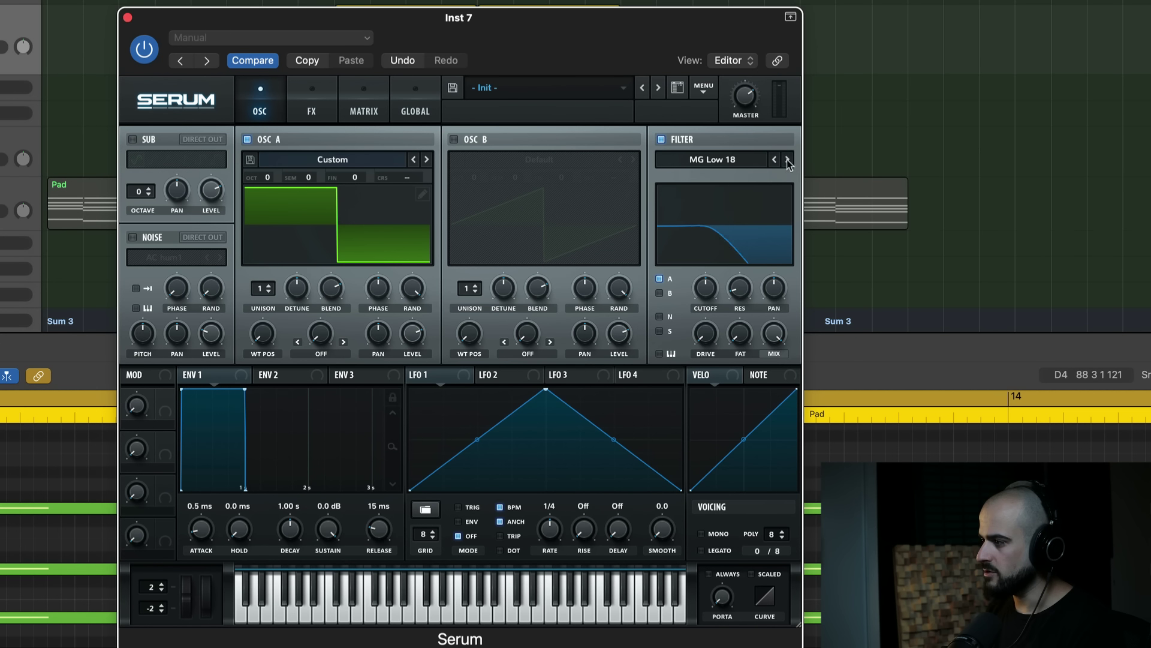
Set Serum's filter to MG Low 24 and raise its cutoff during playback, then close the synth
{"action": "key", "text": "space"}
{"action": "left_click_drag", "start_coordinate": [710, 279], "coordinate": [711, 269]}
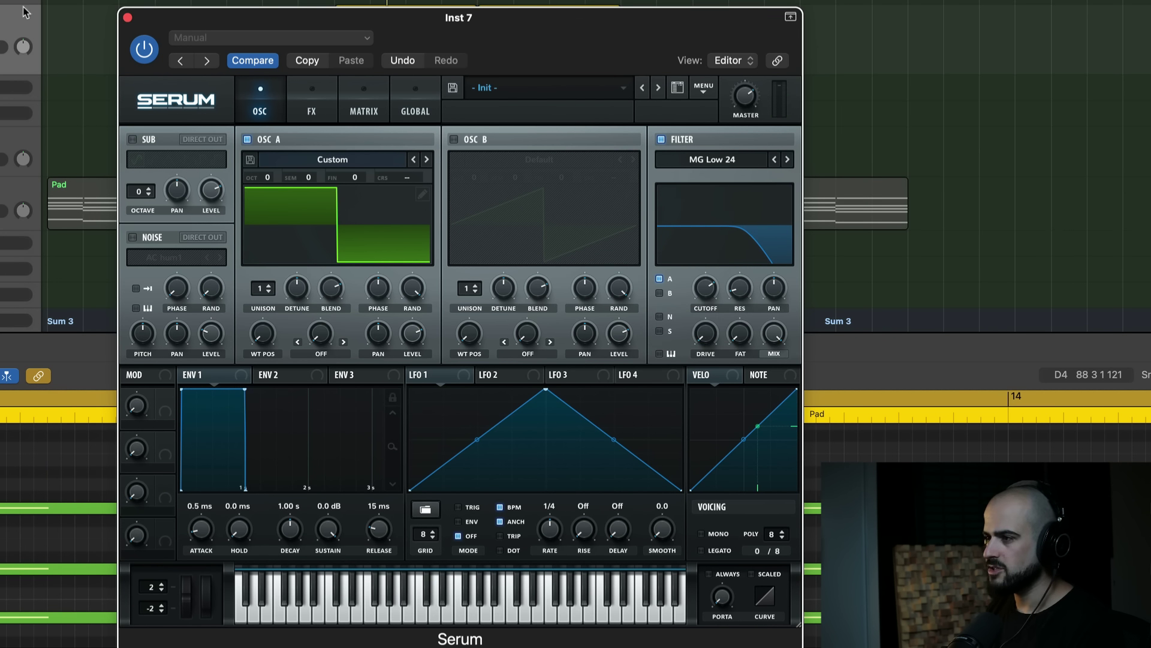
{"action": "left_click", "coordinate": [128, 18]}
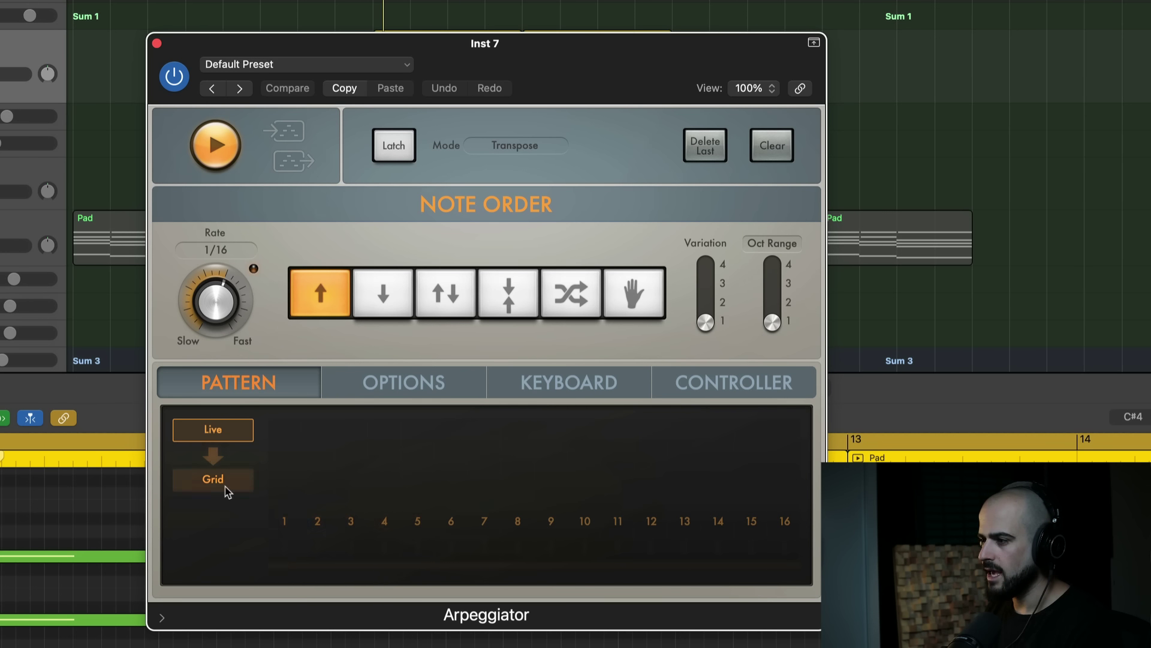
Configure the Arpeggiator with a one-step Grid pattern, a 1/8 rate and a note length of 99 %
{"action": "left_click", "coordinate": [226, 487]}
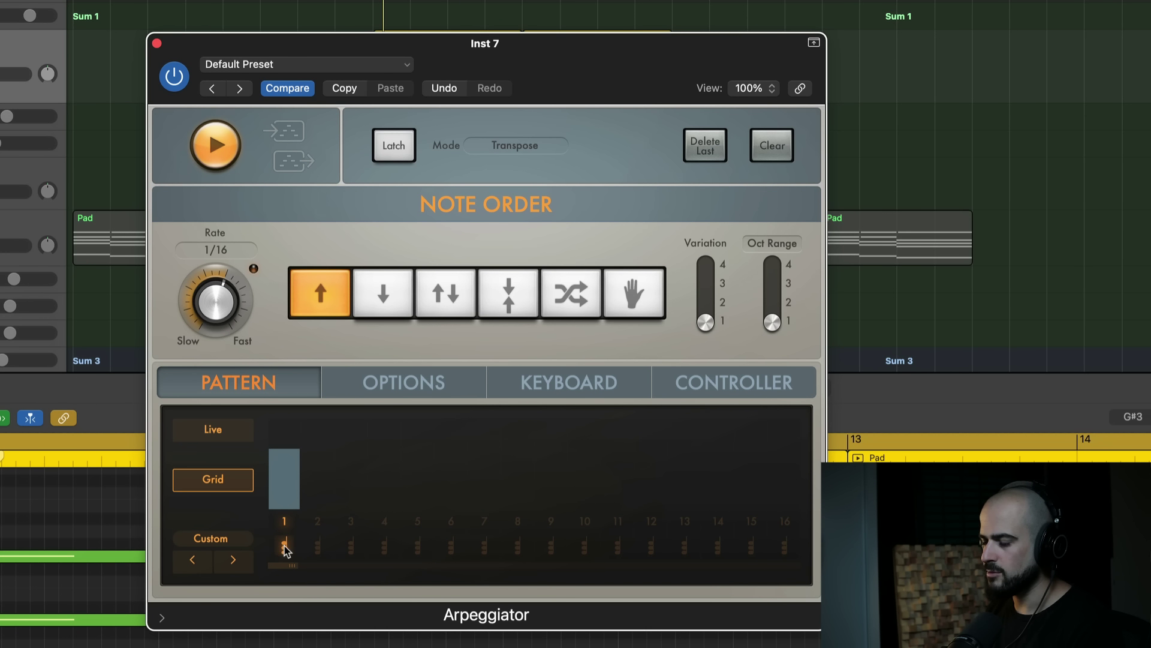
{"action": "left_click", "coordinate": [355, 385]}
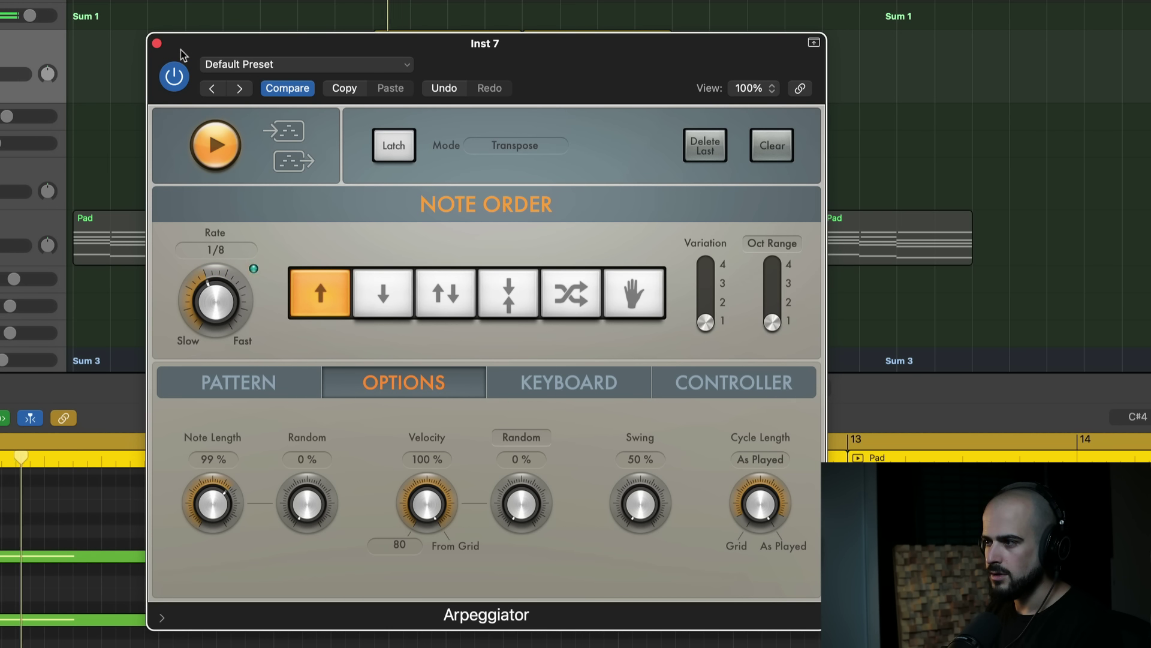
{"action": "left_click", "coordinate": [156, 43]}
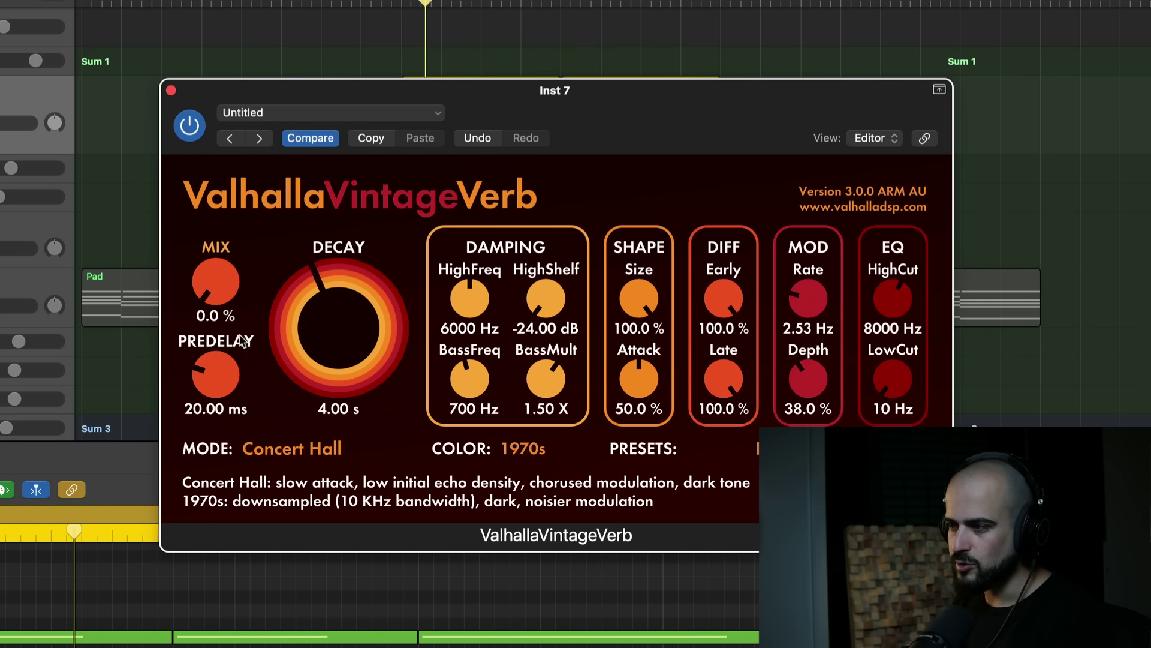
Set the ValhallaVintageVerb mix to 100 % and fine-tune its decay time
{"action": "left_click_drag", "start_coordinate": [216, 282], "coordinate": [215, 203]}
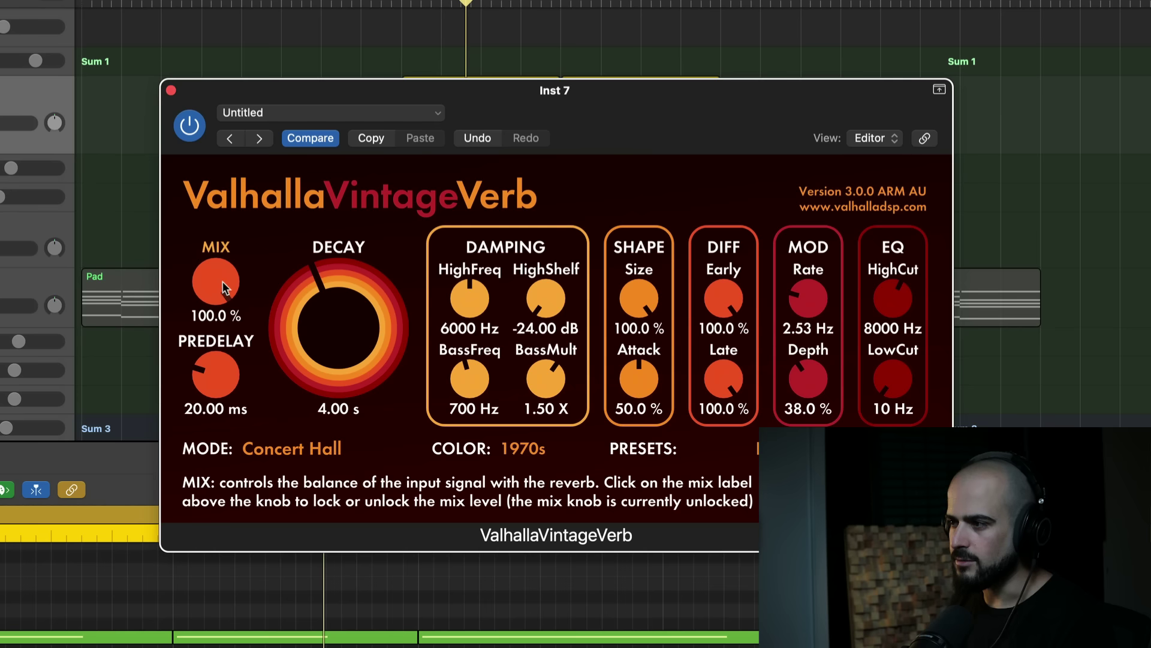
{"action": "left_click_drag", "start_coordinate": [222, 283], "coordinate": [216, 198]}
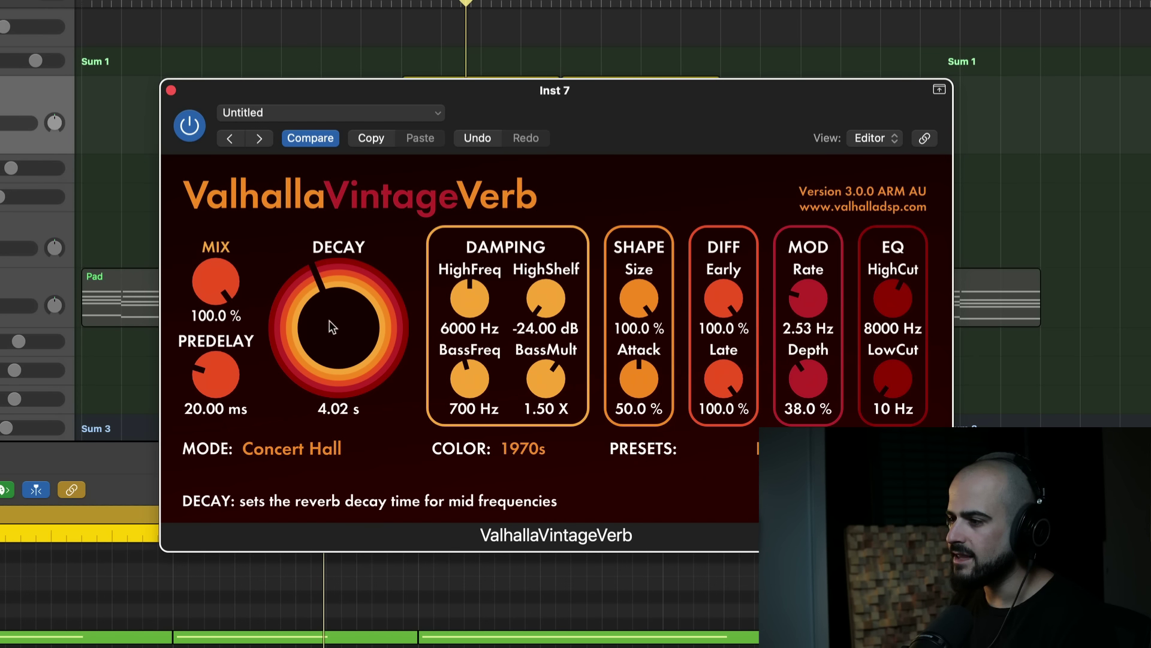
{"action": "left_click_drag", "start_coordinate": [329, 318], "coordinate": [327, 318]}
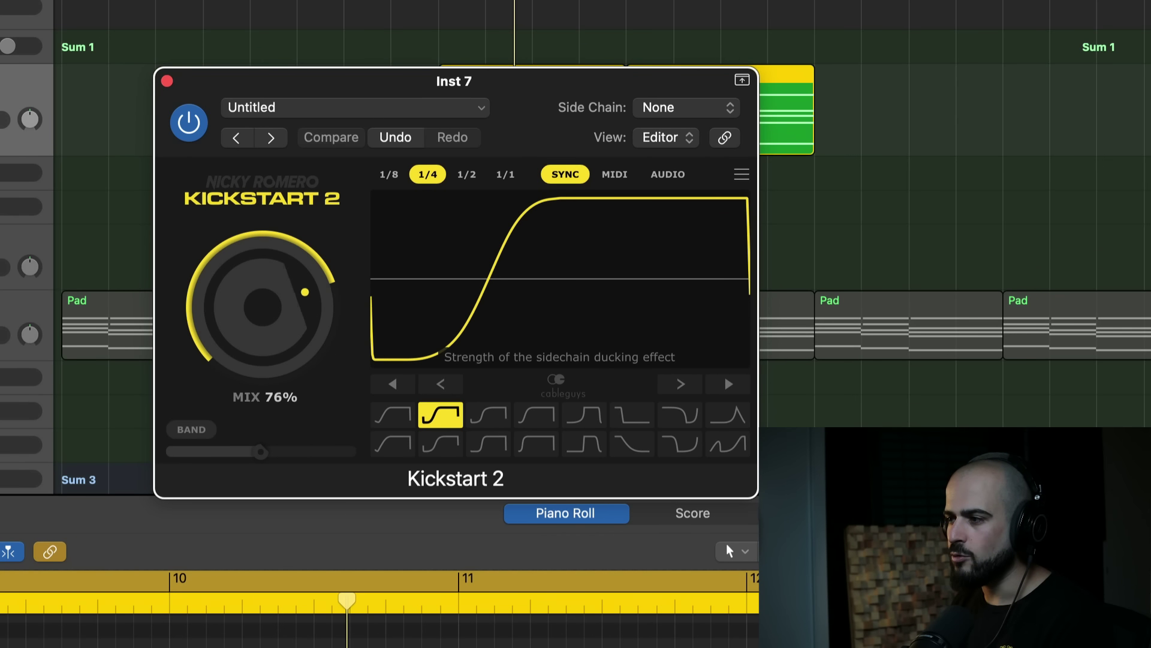
Adjust the mix of the 1/4 sidechain ducking in Kickstart 2 on the arpeggio track
{"action": "key", "text": "space"}
{"action": "left_click_drag", "start_coordinate": [262, 307], "coordinate": [262, 294]}
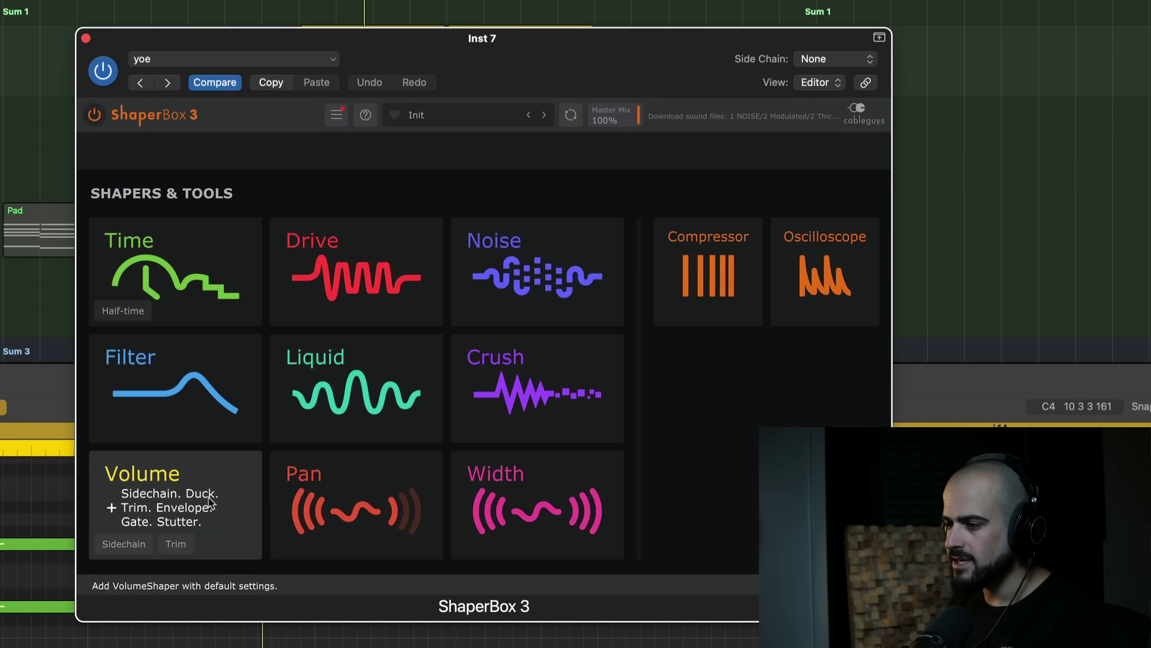
Load the first ramped Sidechain curve in ShaperBox, set its length to 1/16 and lower the mix to 87 %
{"action": "left_click", "coordinate": [204, 501]}
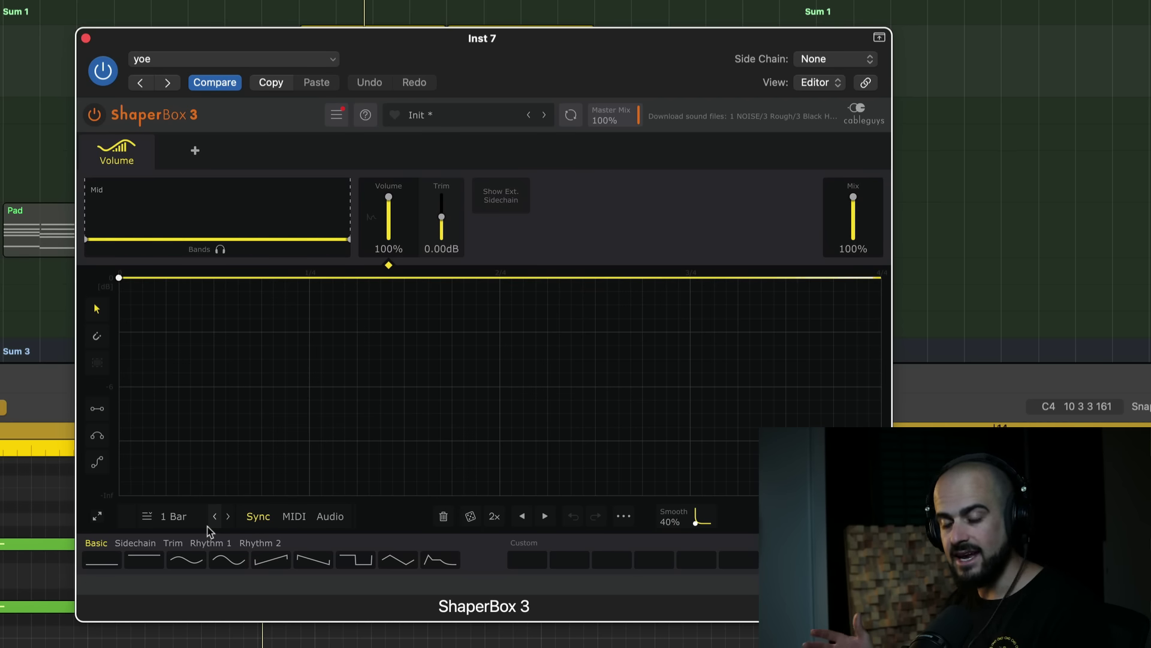
{"action": "left_click", "coordinate": [195, 560]}
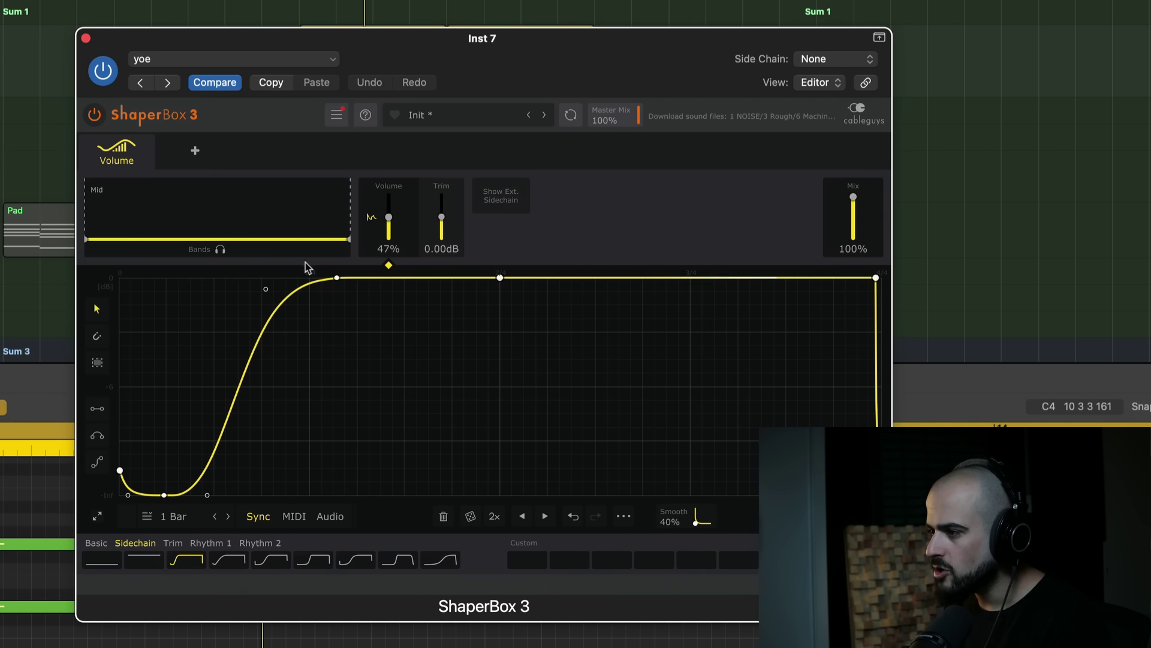
{"action": "left_click", "coordinate": [173, 516]}
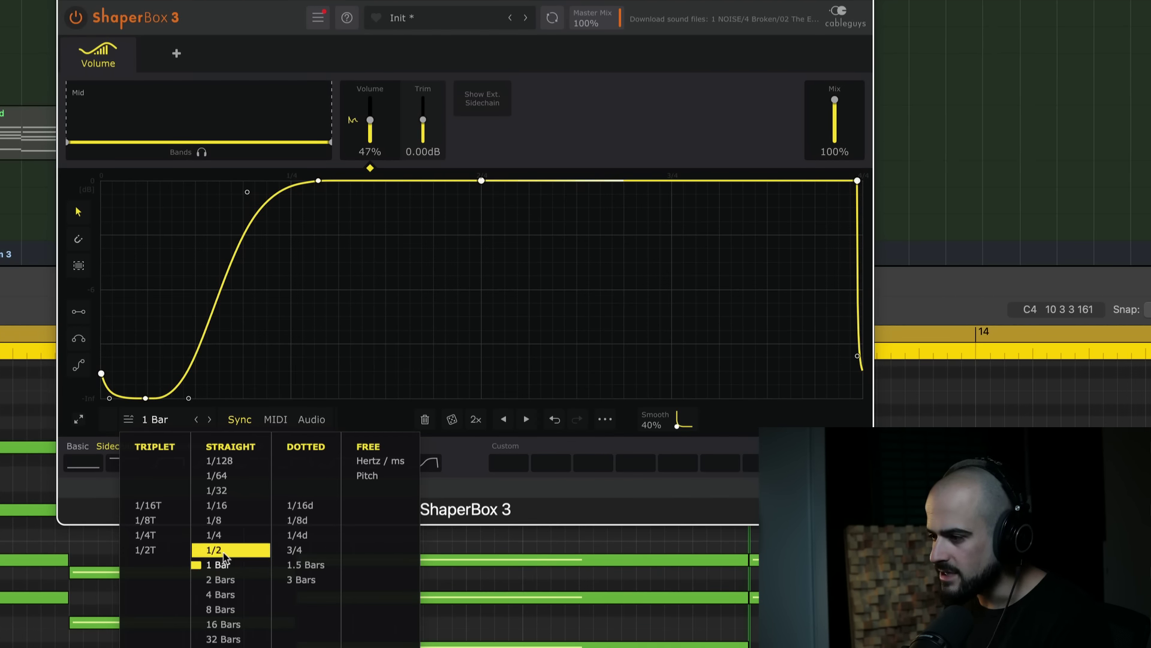
{"action": "left_click", "coordinate": [216, 505]}
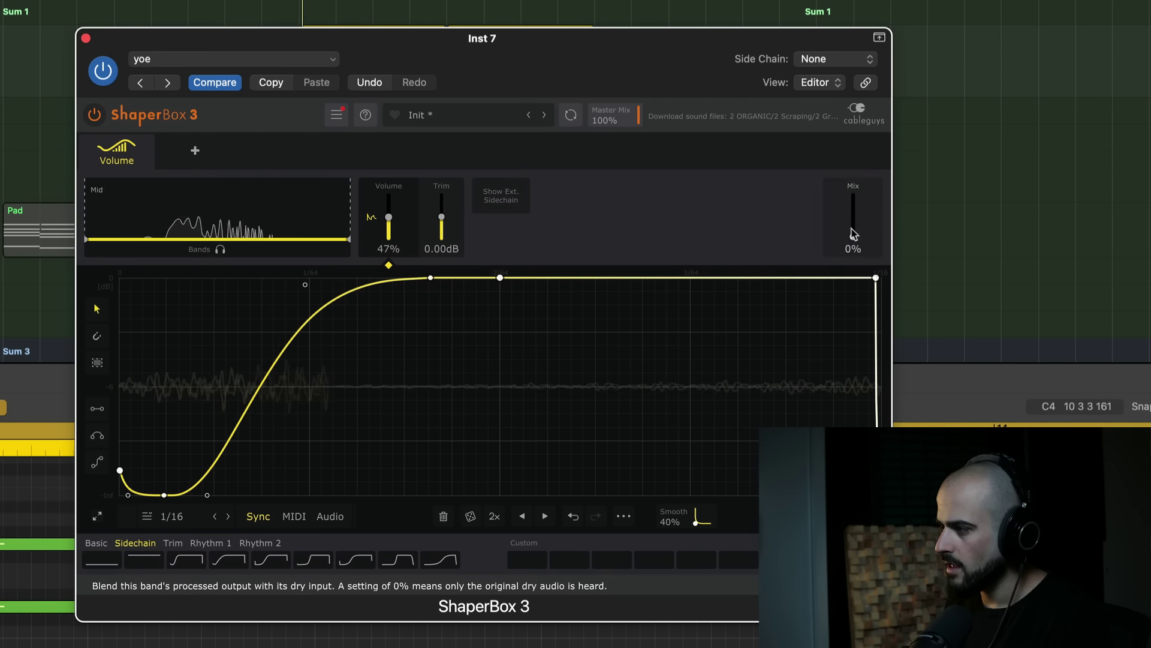
{"action": "left_click_drag", "start_coordinate": [852, 236], "coordinate": [854, 201]}
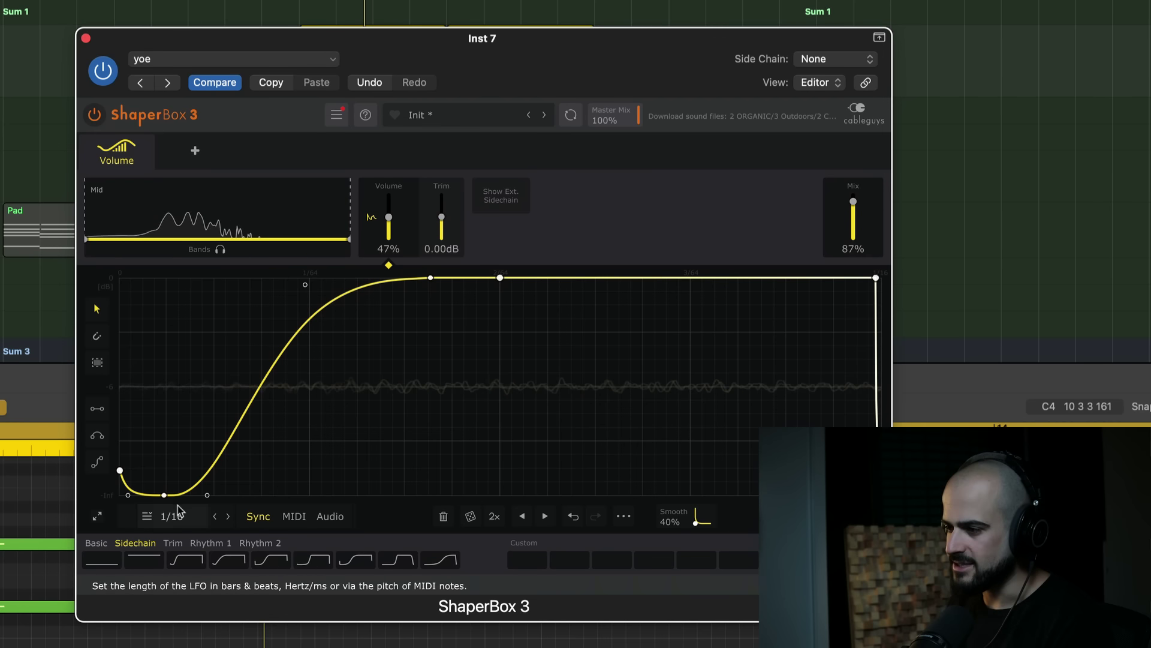
Reshape the ShaperBox volume curve into a quick rise and flat top that falls to silence past mid-cycle, checking it in playback
{"action": "left_click_drag", "start_coordinate": [164, 494], "coordinate": [153, 278]}
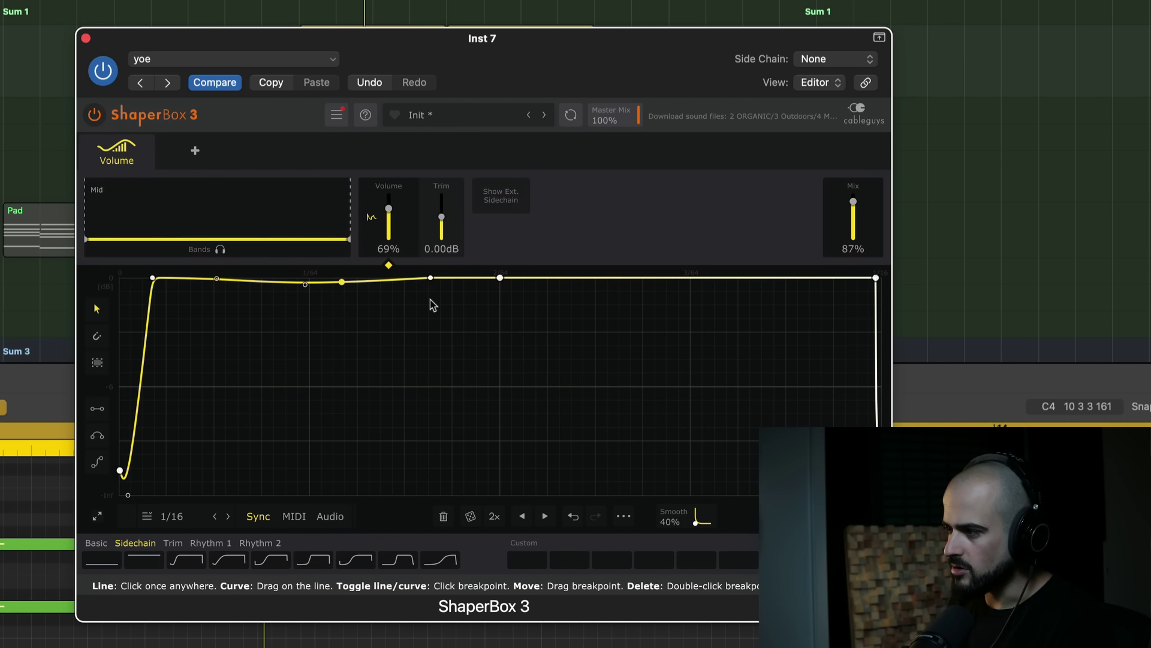
{"action": "left_click_drag", "start_coordinate": [500, 278], "coordinate": [566, 493]}
{"action": "left_click_drag", "start_coordinate": [876, 277], "coordinate": [876, 495]}
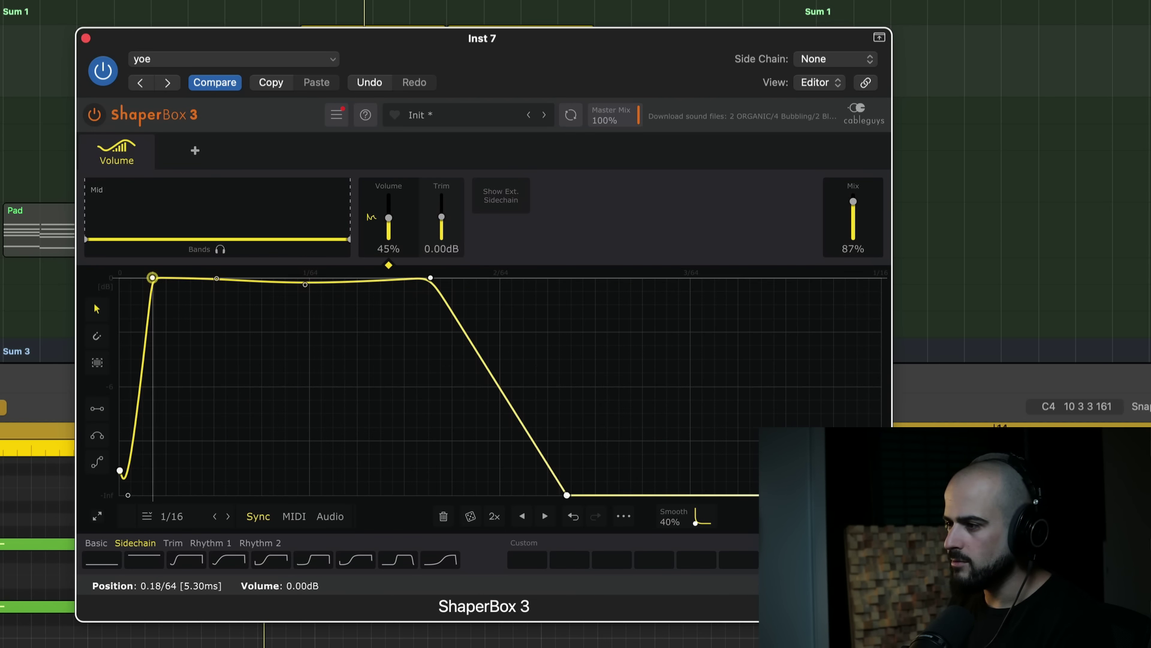
{"action": "key", "text": "space"}
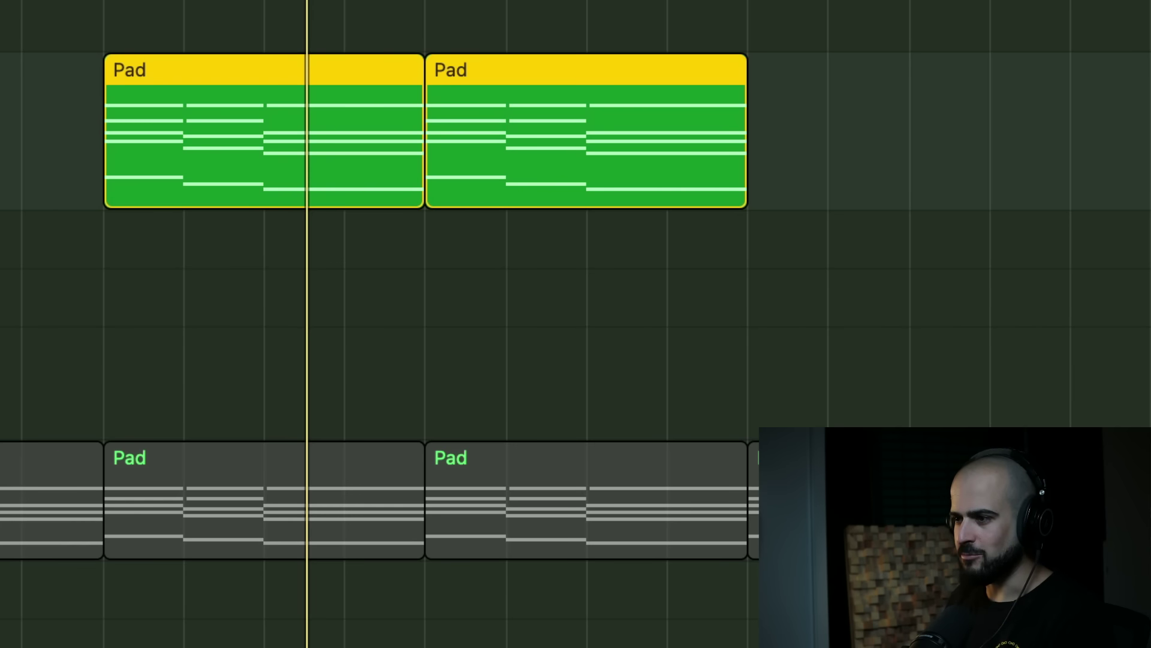
Solo and copy the two selected Pad regions onto the track below, keeping only the top chord notes
{"action": "key", "text": "s"}
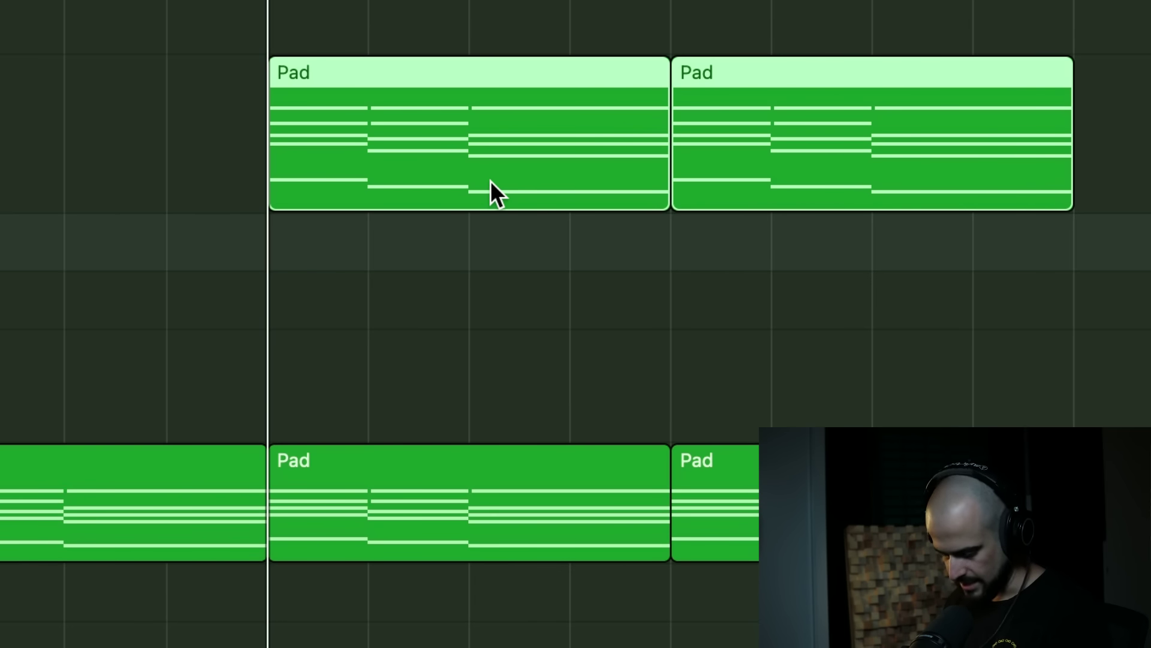
{"action": "left_click_drag", "start_coordinate": [491, 181], "coordinate": [489, 242]}
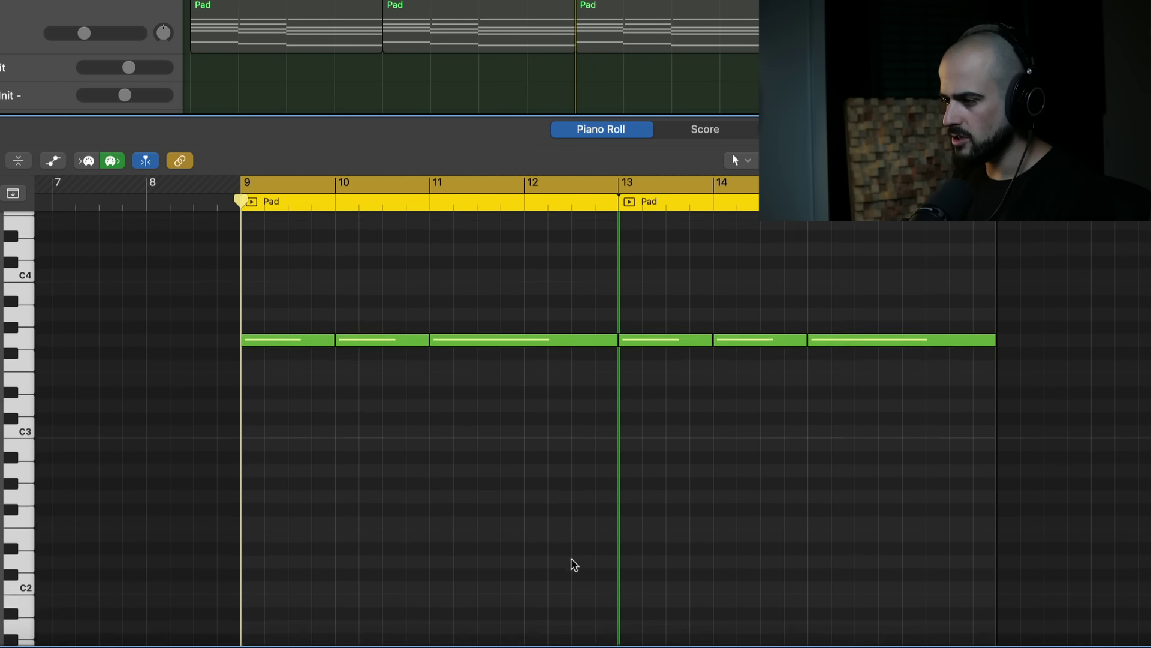
{"action": "scroll", "coordinate": [575, 565], "scroll_direction": "up", "scroll_amount": 3}
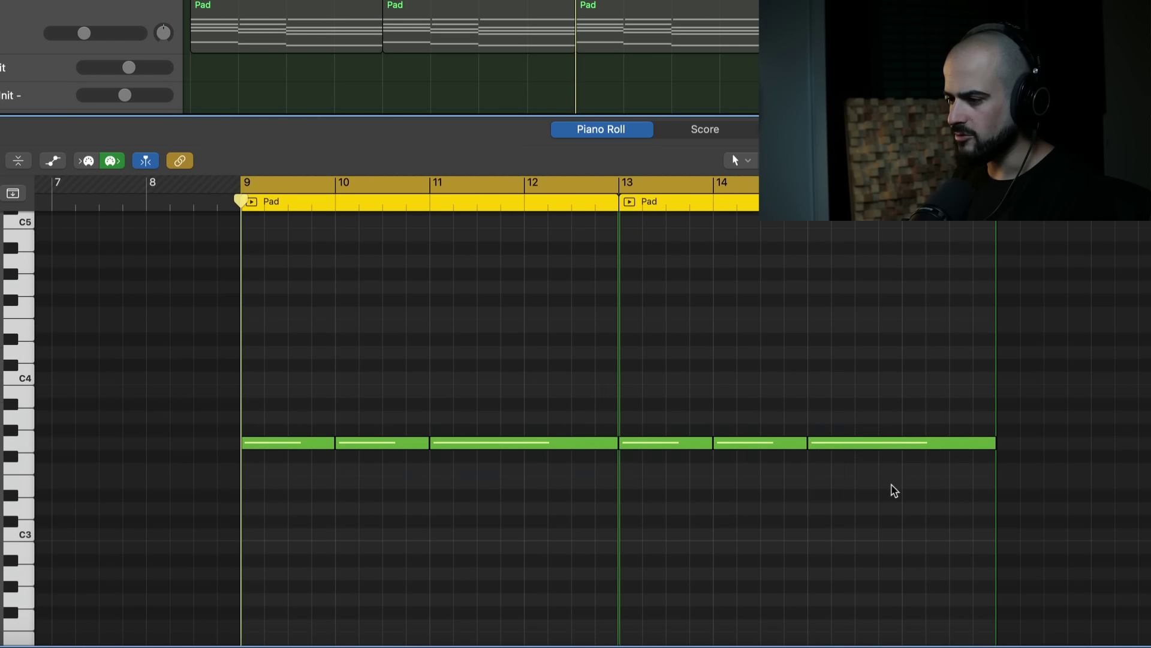
Shift all the top-line notes upward, lower the bar 10 and bar 14 notes slightly, and play the line back
{"action": "left_click_drag", "start_coordinate": [891, 487], "coordinate": [207, 348]}
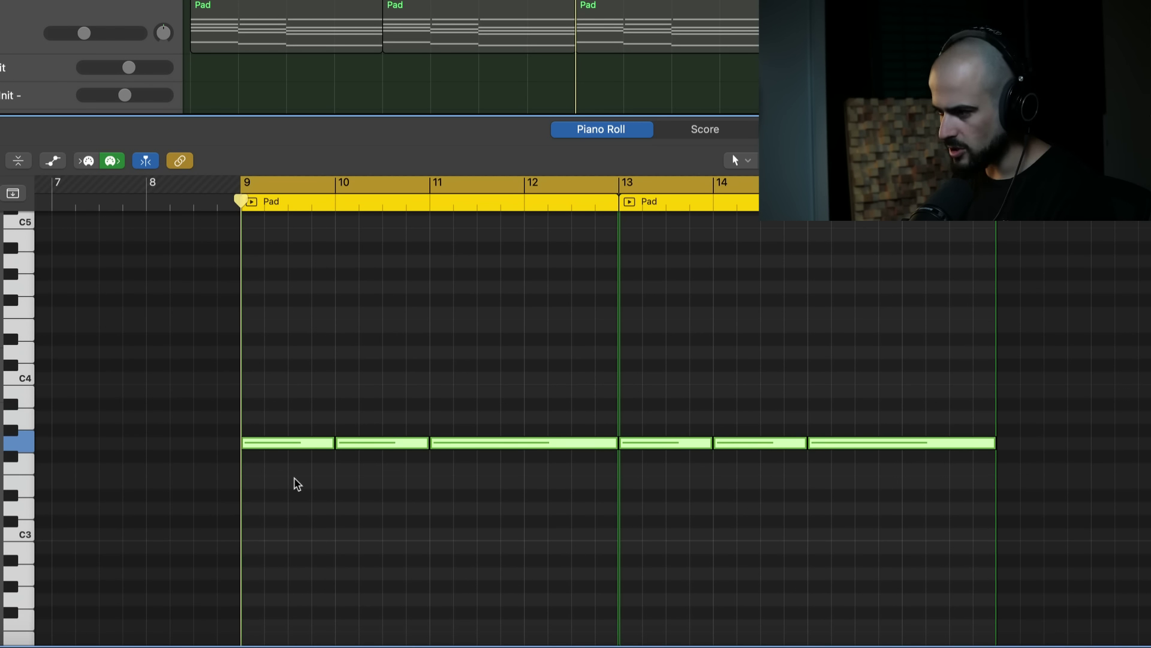
{"action": "left_click_drag", "start_coordinate": [293, 437], "coordinate": [296, 403]}
{"action": "left_click", "coordinate": [379, 384]}
{"action": "left_click_drag", "start_coordinate": [372, 410], "coordinate": [373, 421]}
{"action": "left_click_drag", "start_coordinate": [753, 411], "coordinate": [751, 420]}
{"action": "key", "text": "space"}
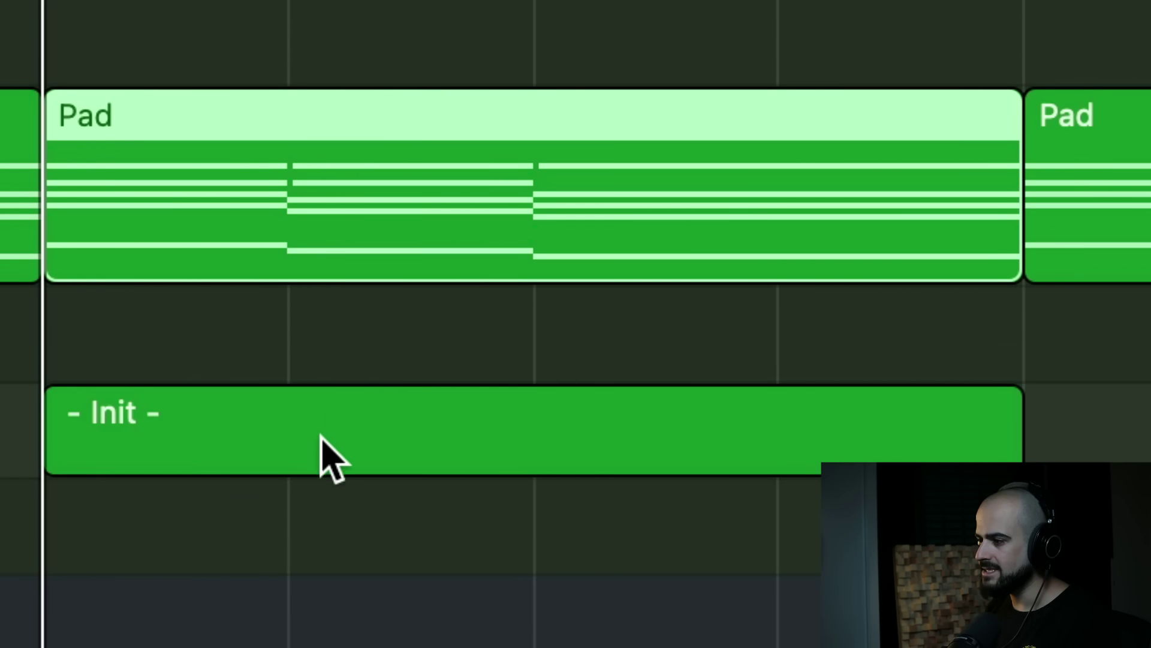
Enable Serum's Sub oscillator with octave -1 and switch off Osc A for the bass track
{"action": "left_click", "coordinate": [327, 464]}
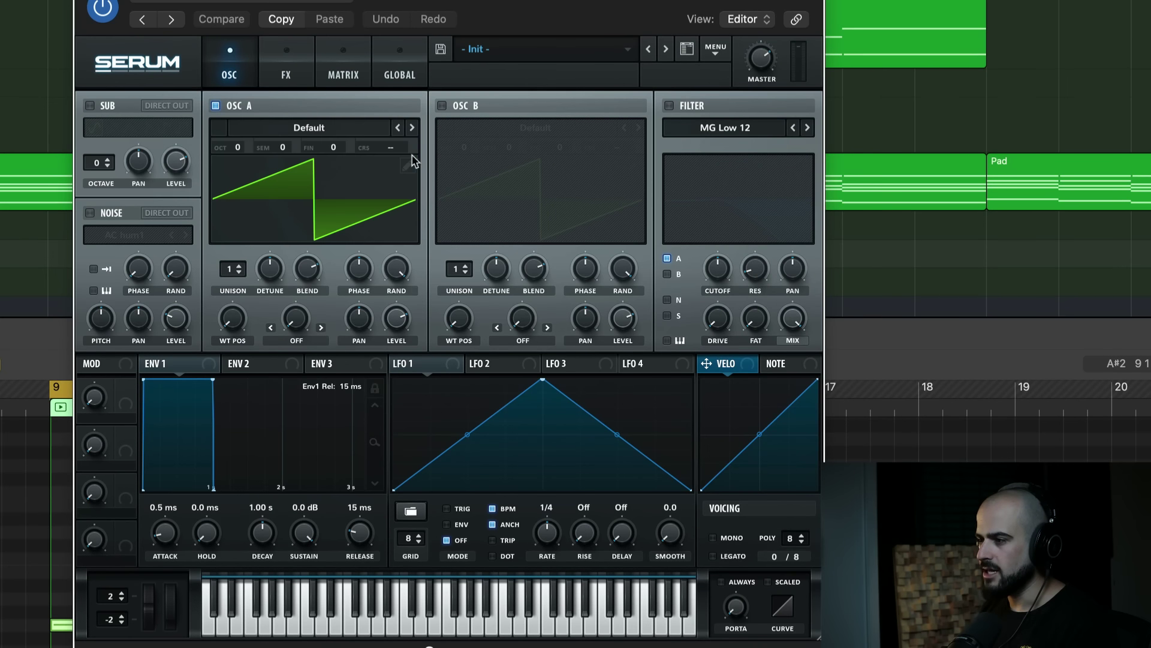
{"action": "left_click", "coordinate": [90, 106]}
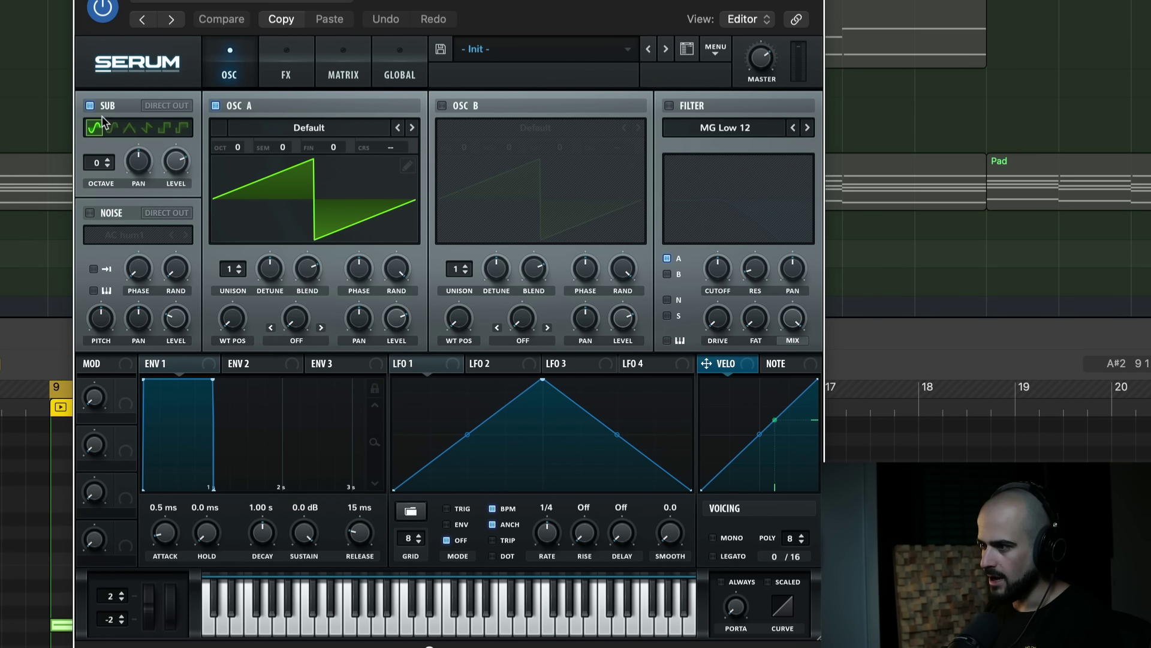
{"action": "left_click", "coordinate": [215, 106]}
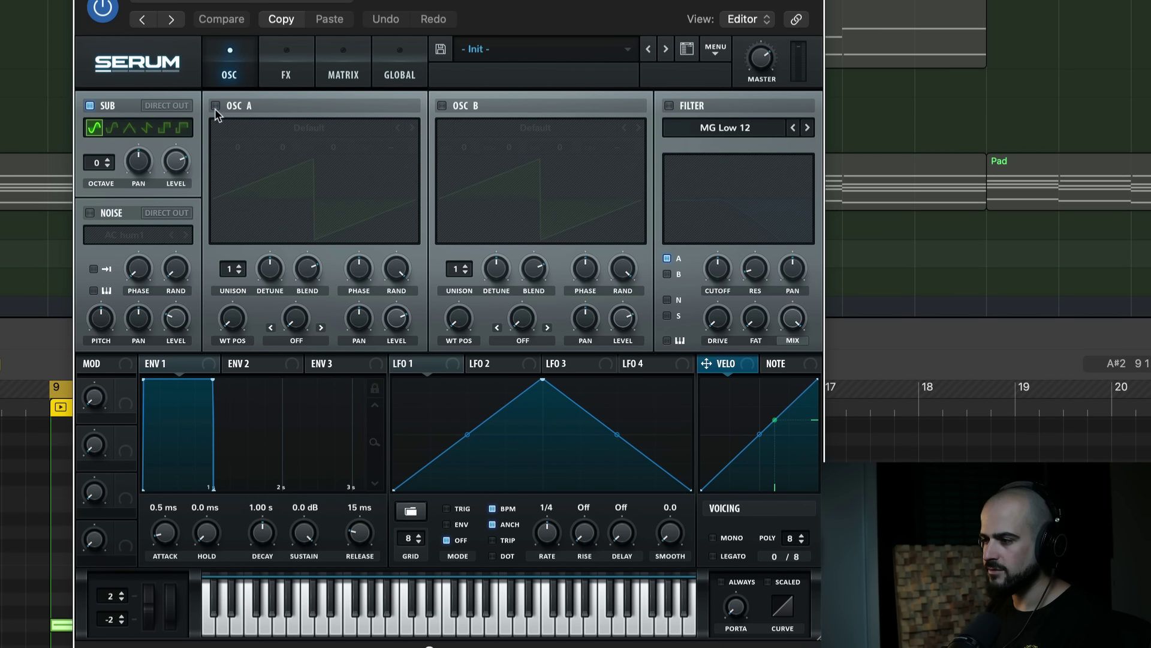
{"action": "key", "text": "space"}
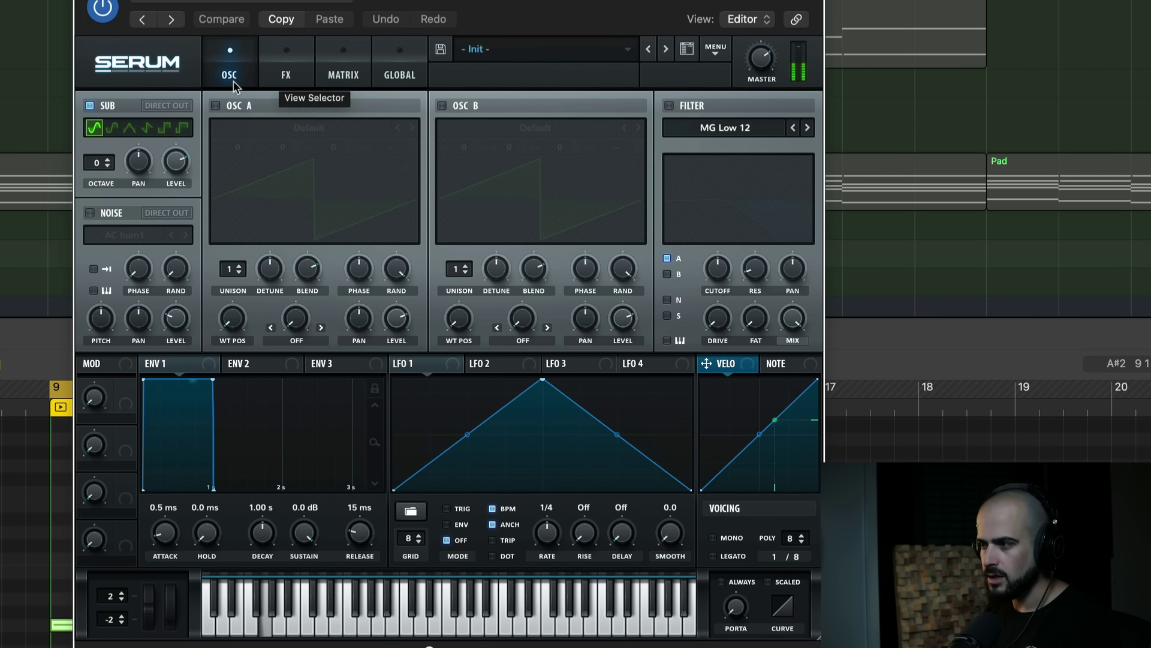
{"action": "left_click_drag", "start_coordinate": [107, 162], "coordinate": [97, 171]}
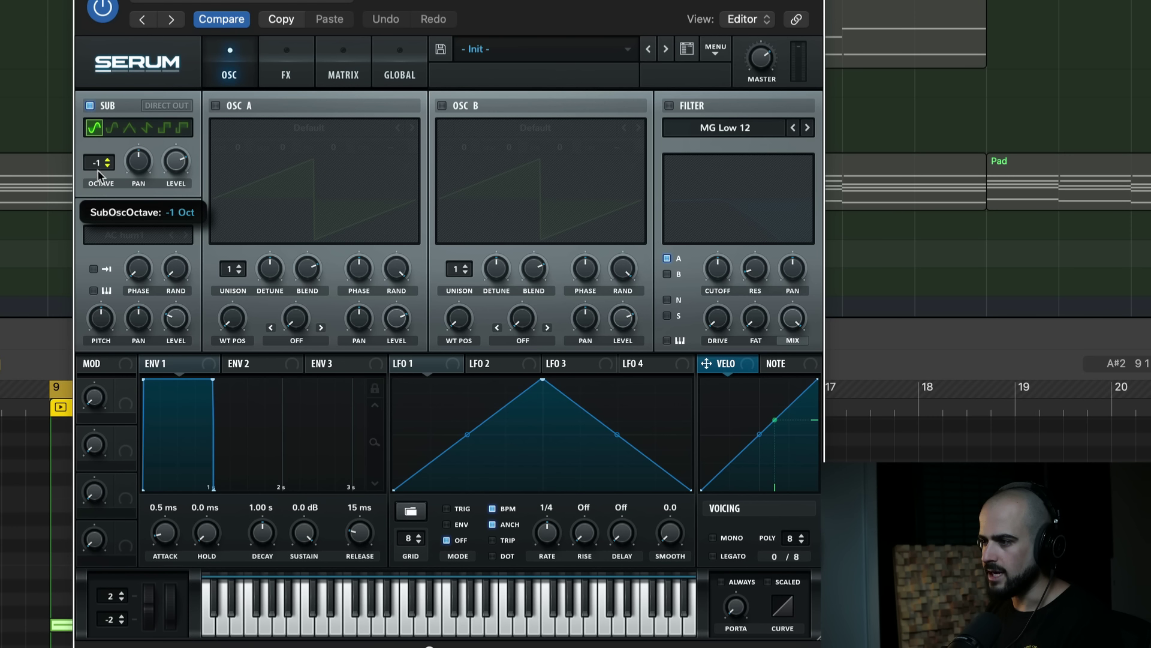
Add Diode 1 distortion to the bass with a post low-pass filter at about 295 Hz and Q 0.2
{"action": "left_click", "coordinate": [280, 75]}
{"action": "left_click", "coordinate": [139, 136]}
{"action": "left_click", "coordinate": [364, 124]}
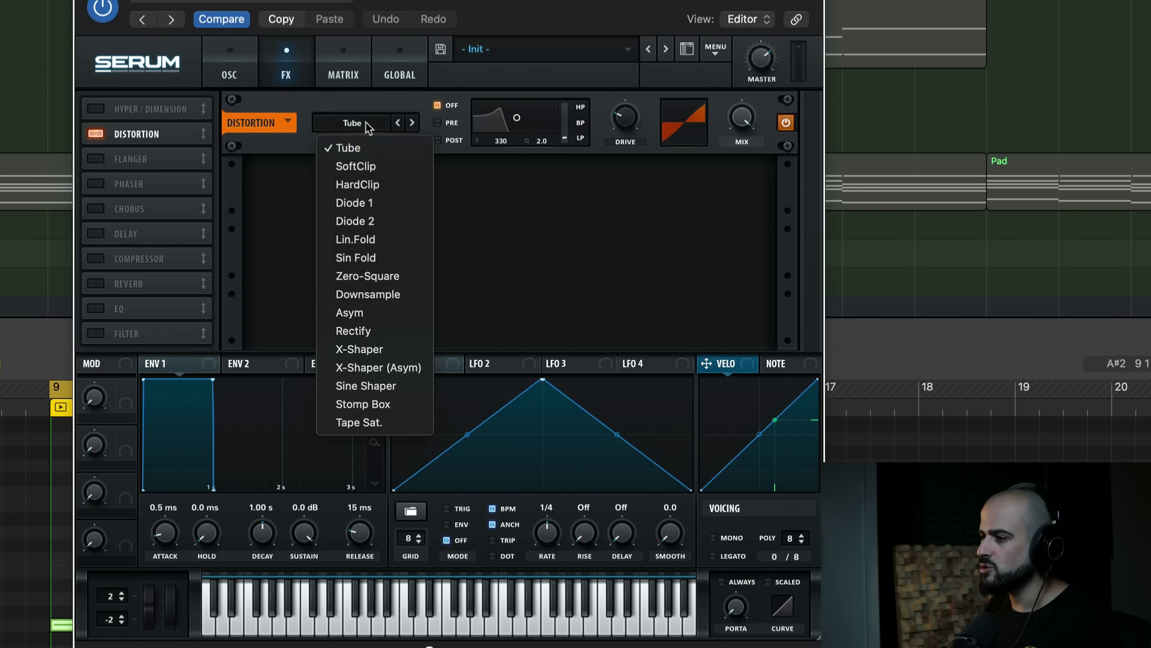
{"action": "left_click", "coordinate": [354, 203]}
{"action": "left_click", "coordinate": [438, 140]}
{"action": "left_click_drag", "start_coordinate": [514, 122], "coordinate": [516, 128]}
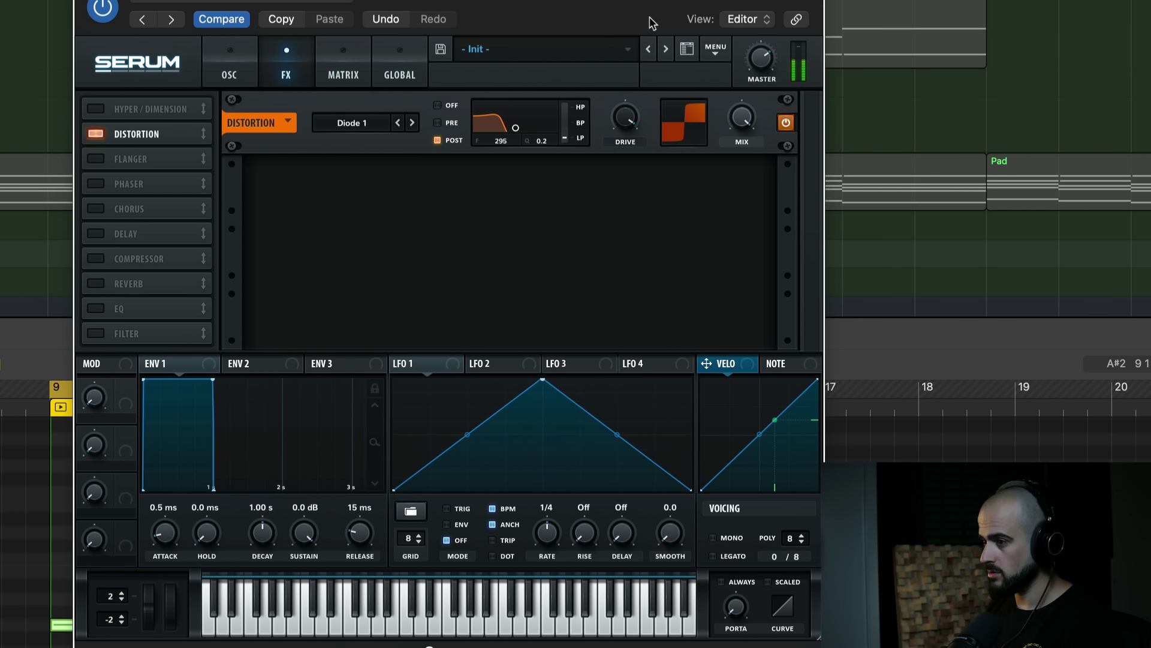
Close the synth, open Kickstart on the bass channel and listen to the bass in playback
{"action": "key", "text": "super+w"}
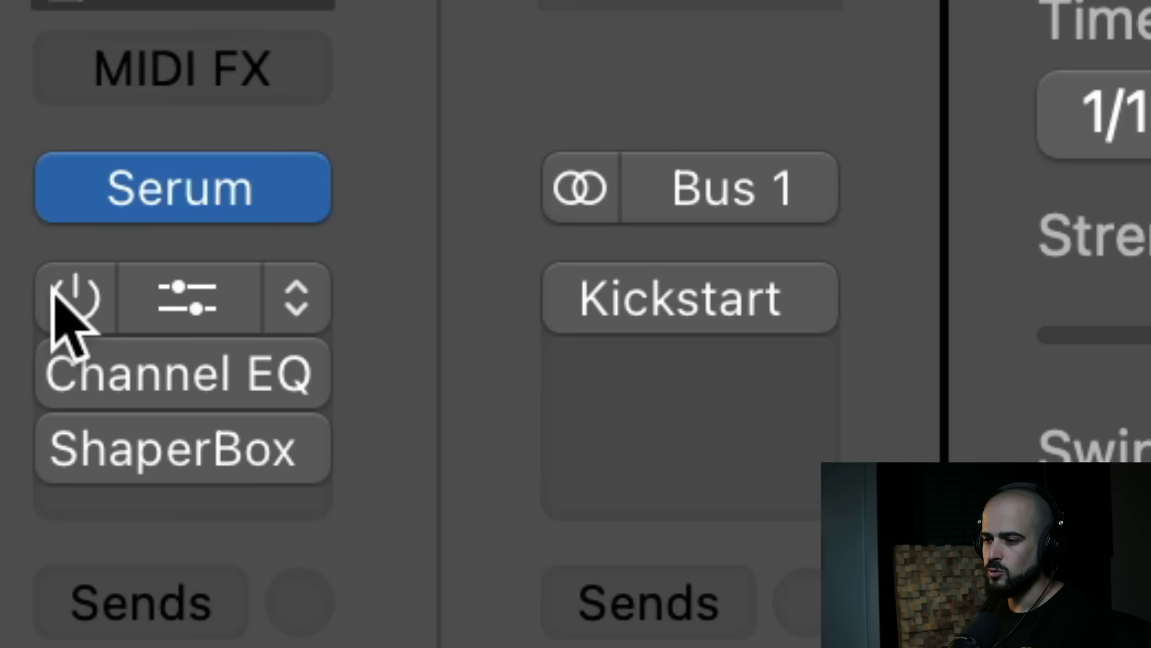
{"action": "left_click", "coordinate": [52, 288]}
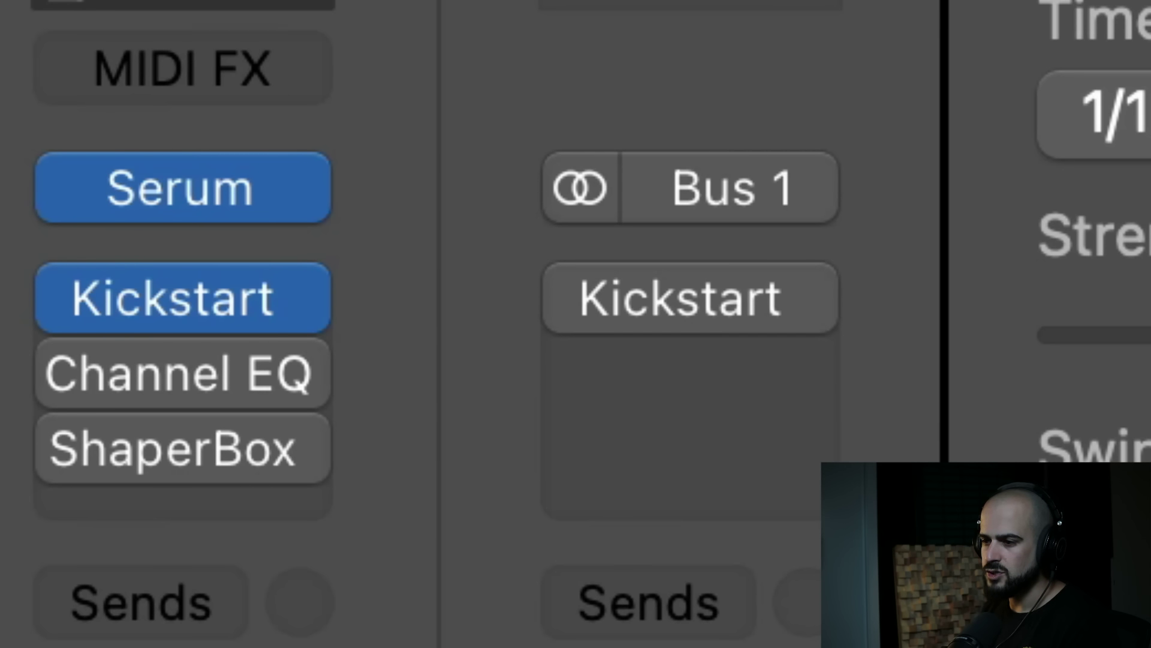
{"action": "left_click", "coordinate": [172, 321]}
{"action": "left_click", "coordinate": [168, 318]}
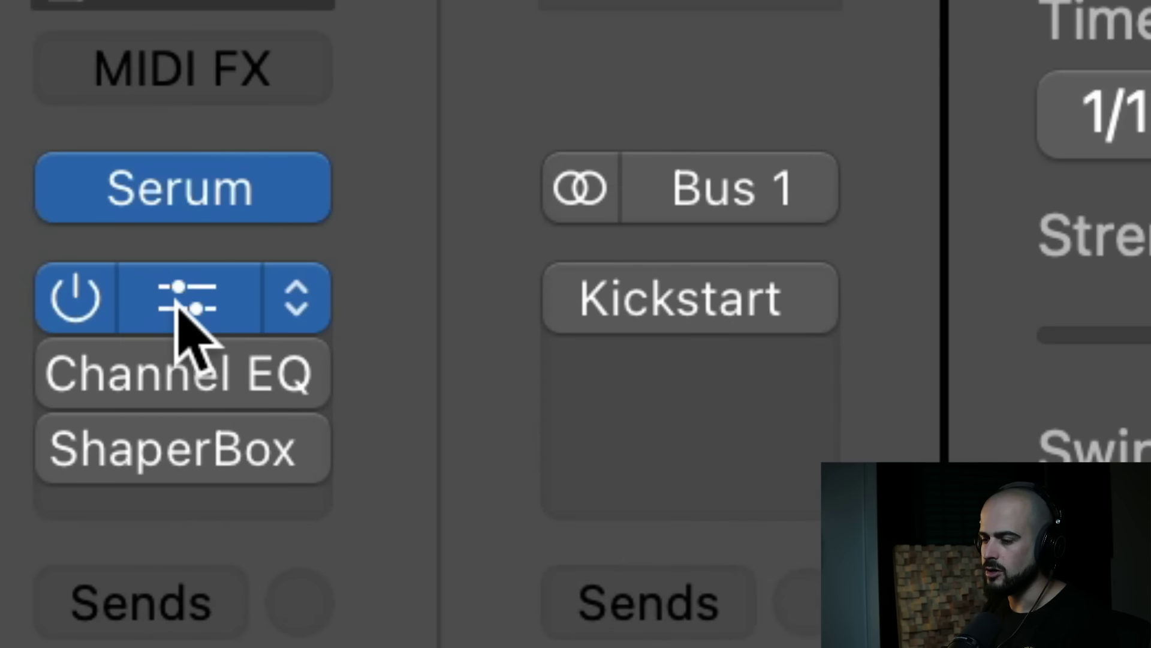
{"action": "left_click", "coordinate": [180, 298]}
{"action": "key", "text": "space"}
{"action": "key", "text": "space"}
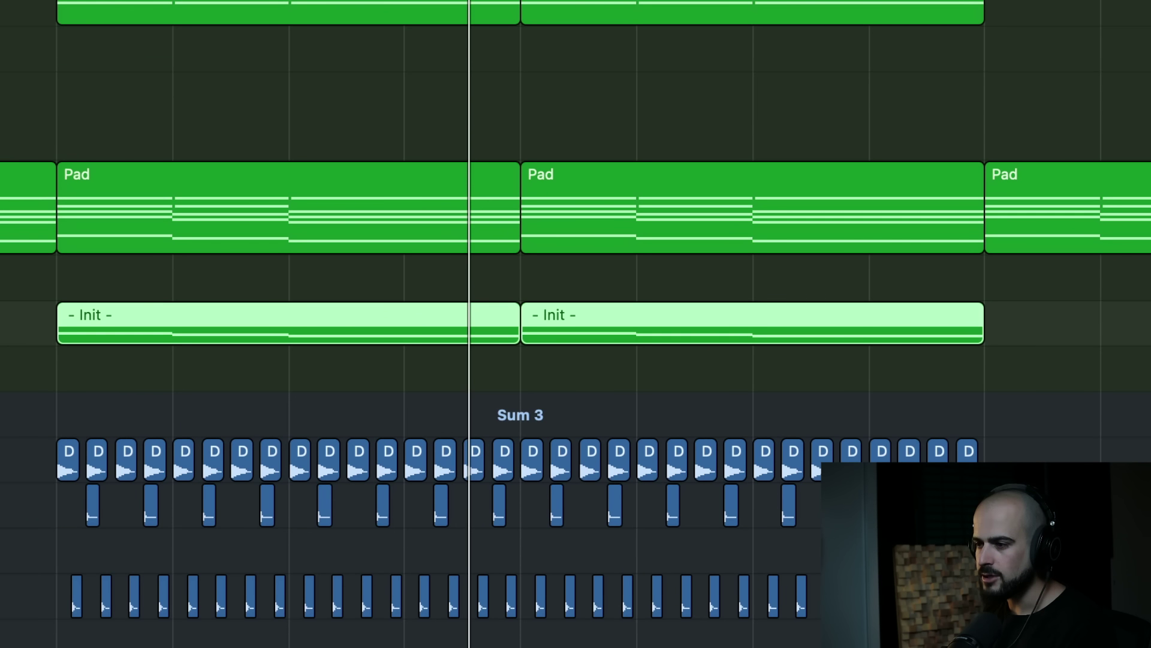
Copy the two - Init - bass regions onto the track directly below and solo the copies
{"action": "left_click_drag", "start_coordinate": [2, 289], "coordinate": [680, 363]}
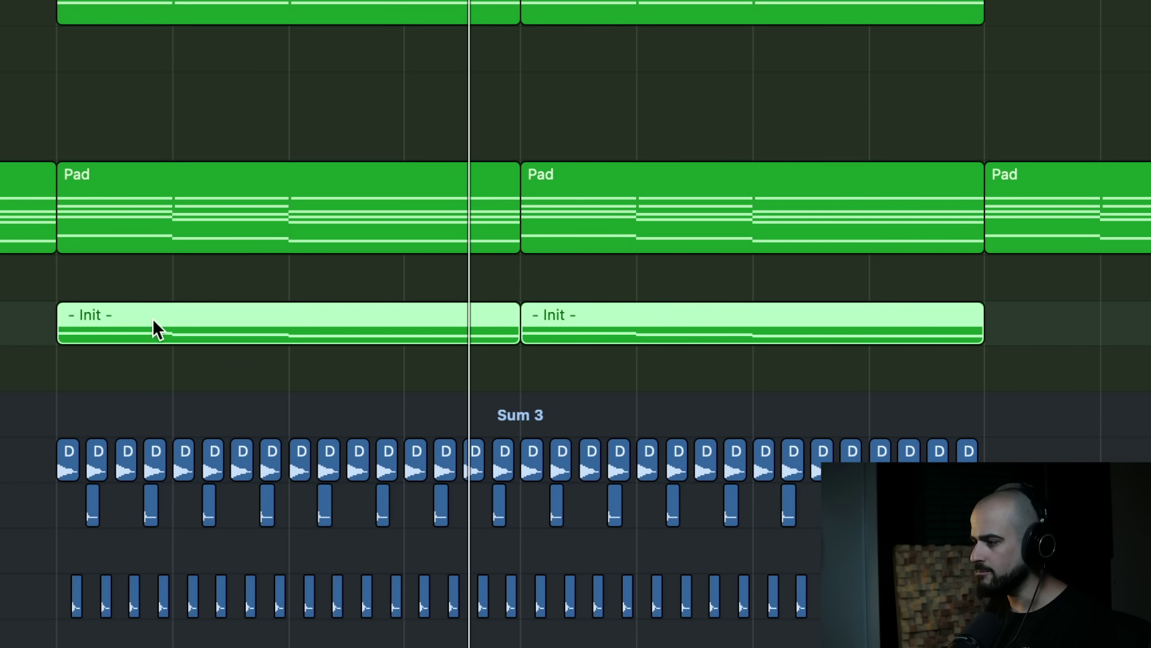
{"action": "left_click_drag", "start_coordinate": [153, 318], "coordinate": [149, 365]}
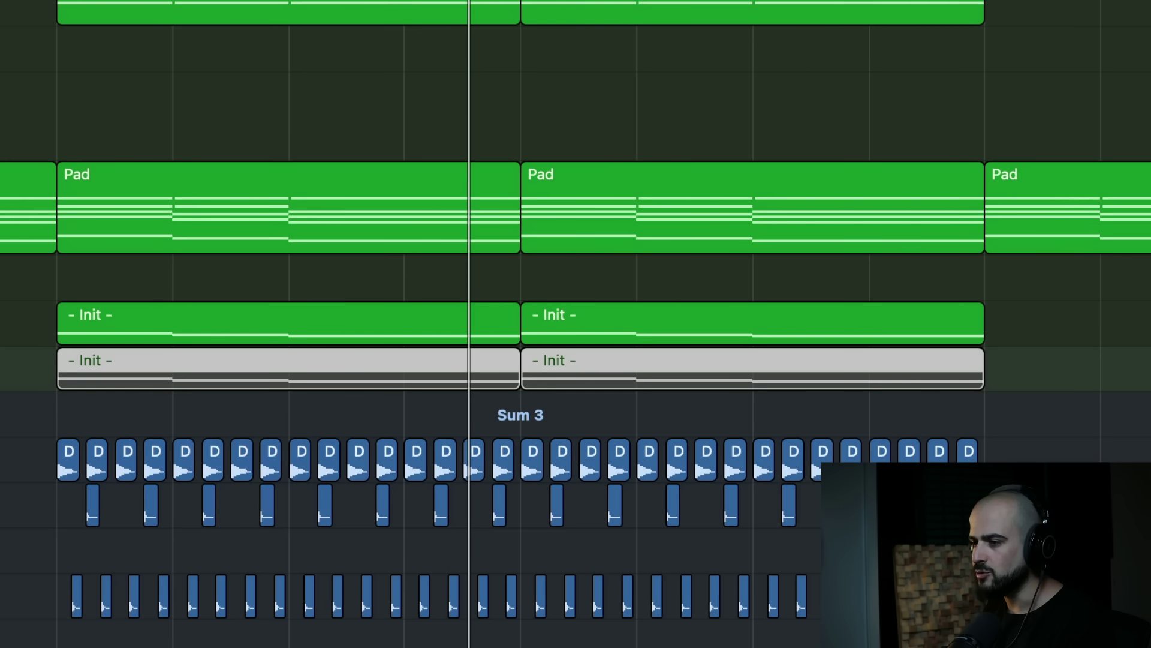
{"action": "key", "text": "ctrl+s"}
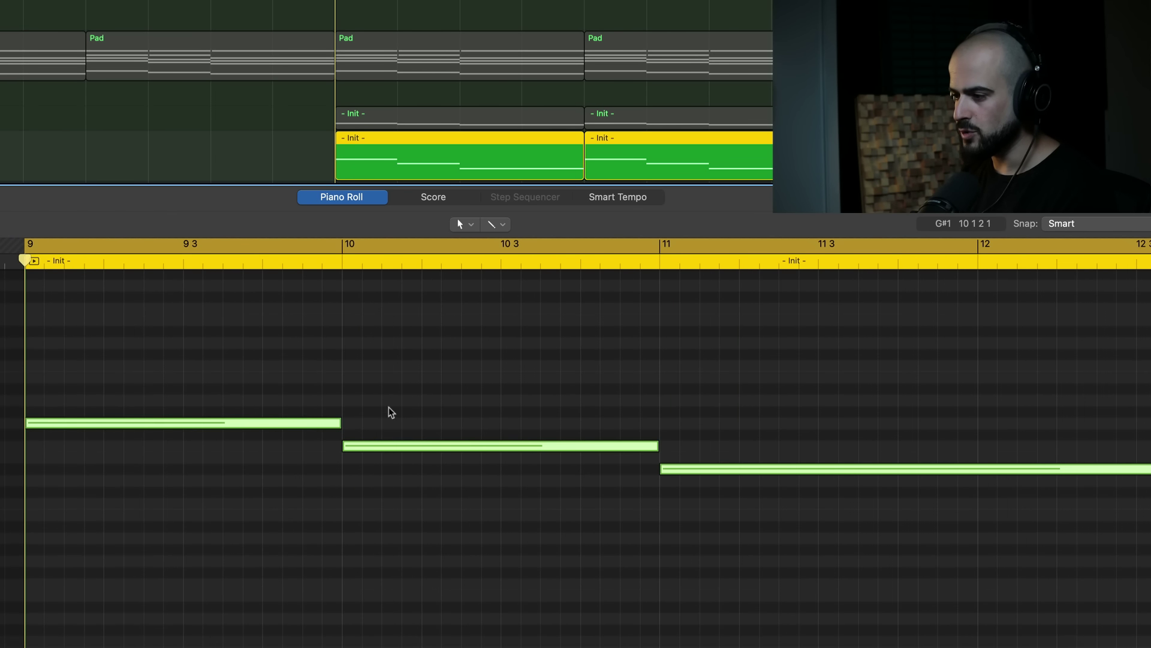
Shorten the selected notes in the copied bass region by almost three beats and add more notes on bar 9's pitch
{"action": "left_click_drag", "start_coordinate": [302, 430], "coordinate": [119, 438]}
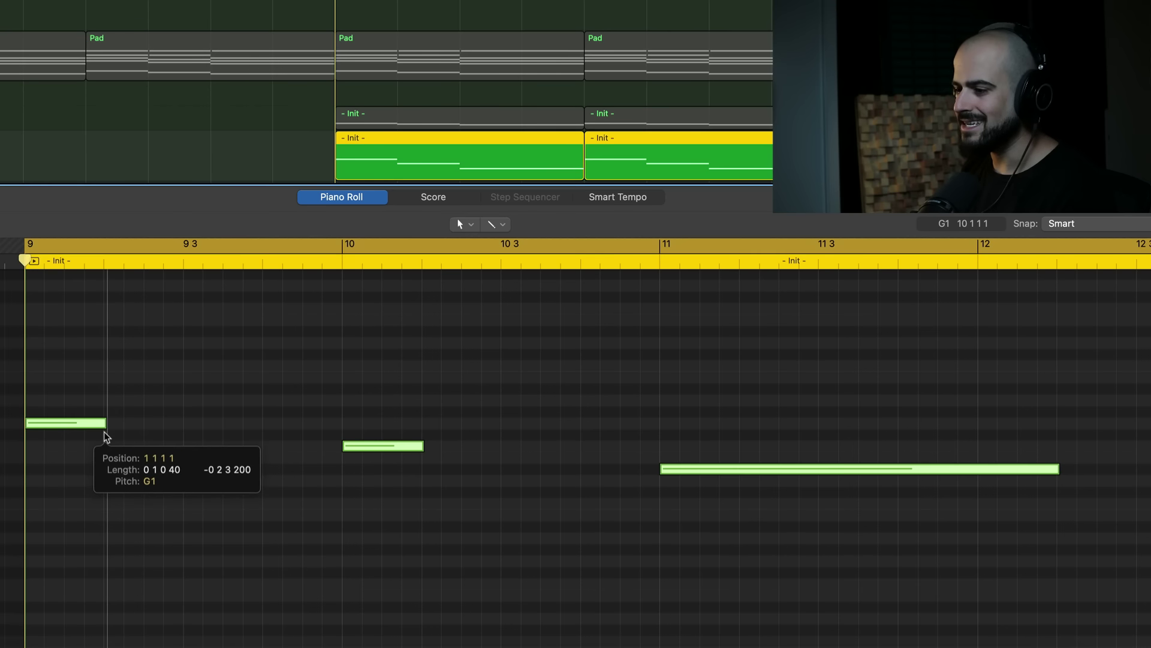
{"action": "left_click", "coordinate": [109, 424]}
{"action": "left_click", "coordinate": [186, 424]}
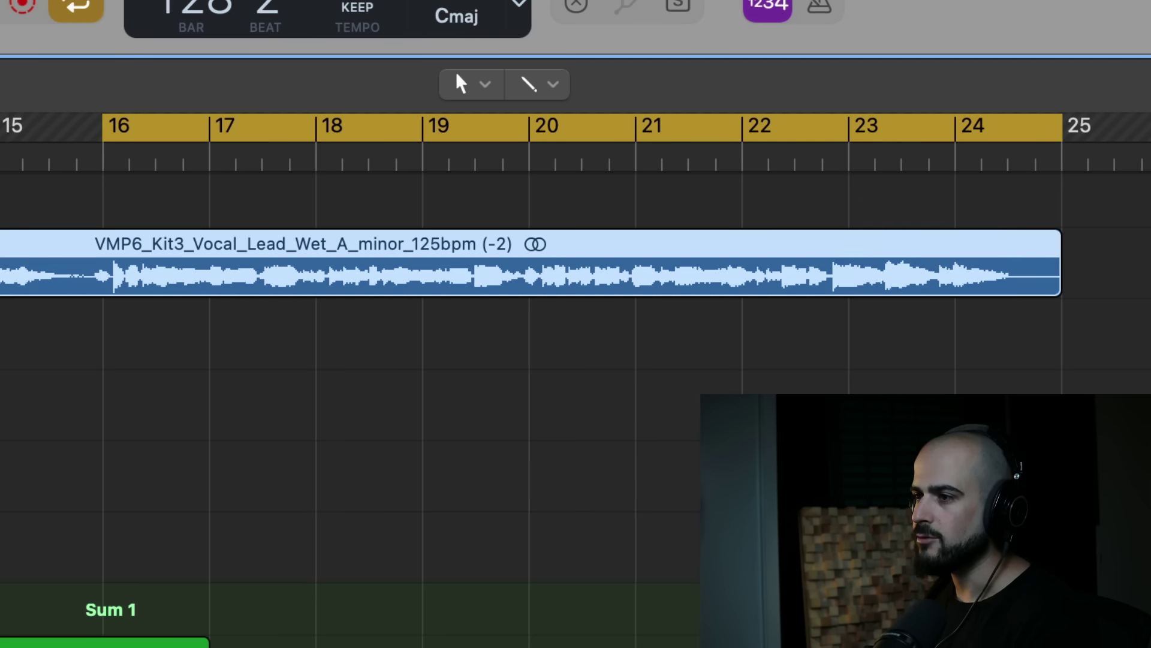
Solo and audition the lead vocal region from bar 16, then split it at bar 17 with the Scissors tool
{"action": "key", "text": "s"}
{"action": "key", "text": "space"}
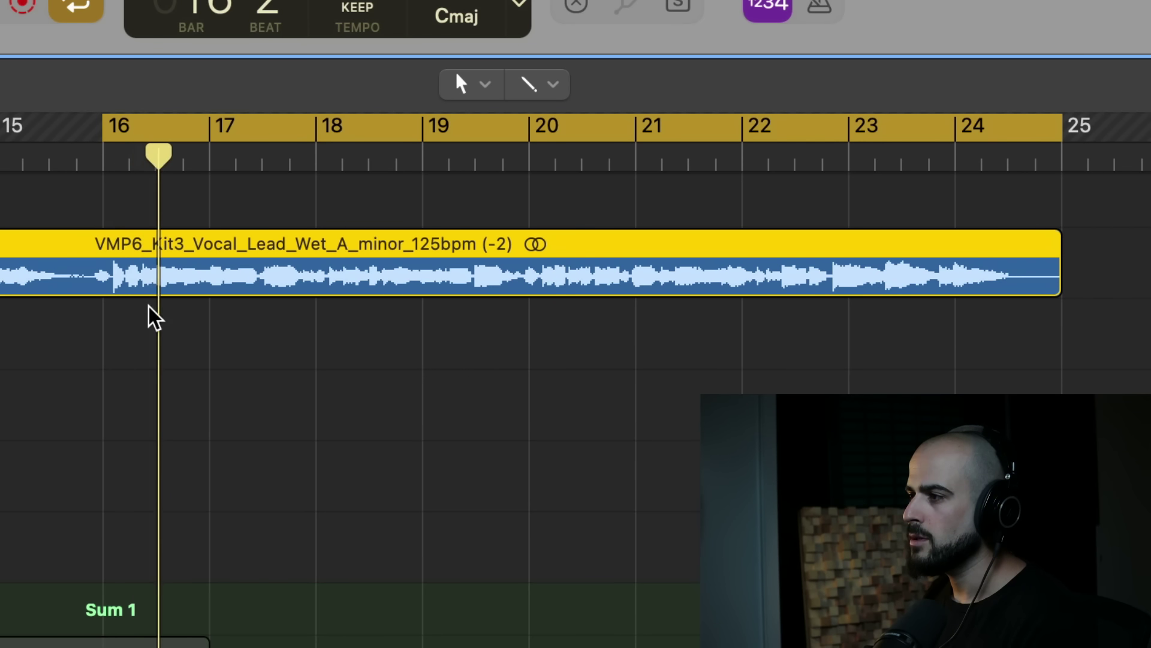
{"action": "key", "text": "space"}
{"action": "key", "text": "t"}
{"action": "key", "text": "i"}
{"action": "left_click", "coordinate": [214, 275], "text": "super"}
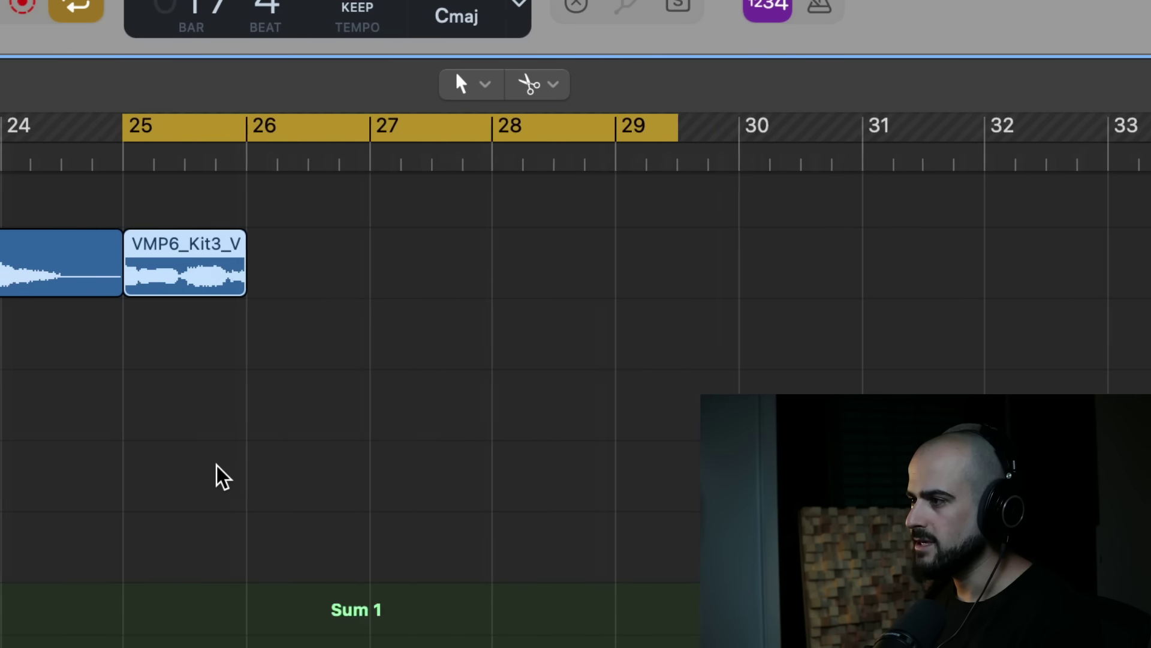
Split the one-bar vocal slice at bar 25 in half, repeat its second half twice and play the chops
{"action": "key", "text": "super+Right"}
{"action": "key", "text": "super+Right"}
{"action": "key", "text": "super+Right"}
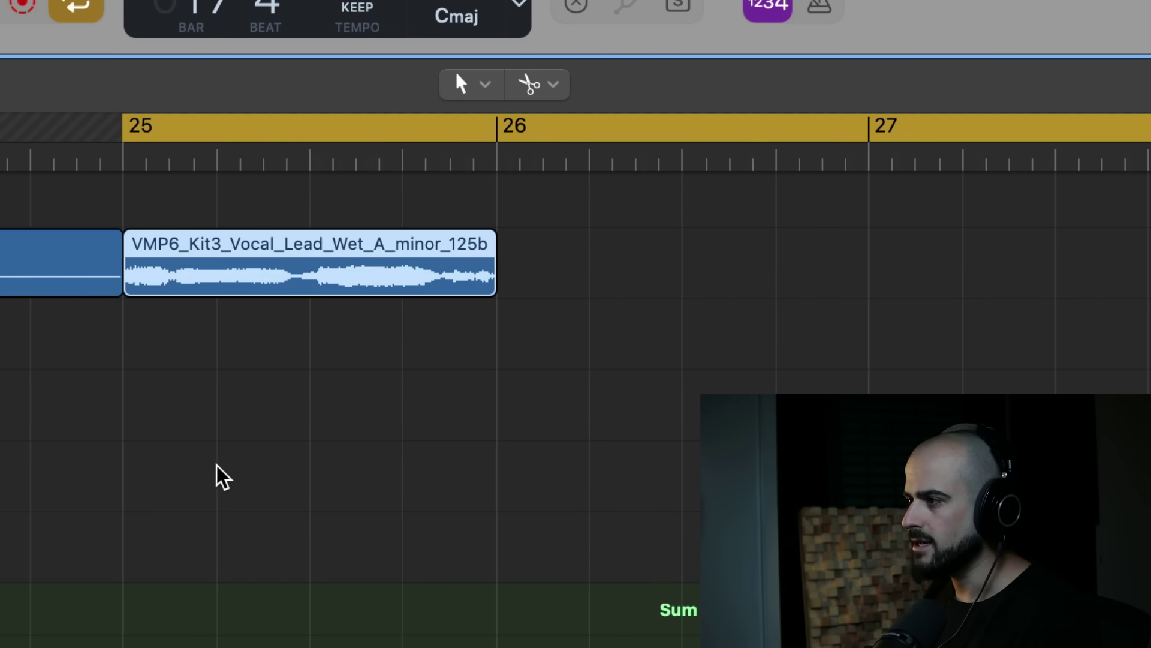
{"action": "left_click", "coordinate": [310, 287], "text": "super"}
{"action": "left_click_drag", "start_coordinate": [391, 339], "coordinate": [415, 86]}
{"action": "key", "text": "super+r"}
{"action": "key", "text": "super+r"}
{"action": "key", "text": "space"}
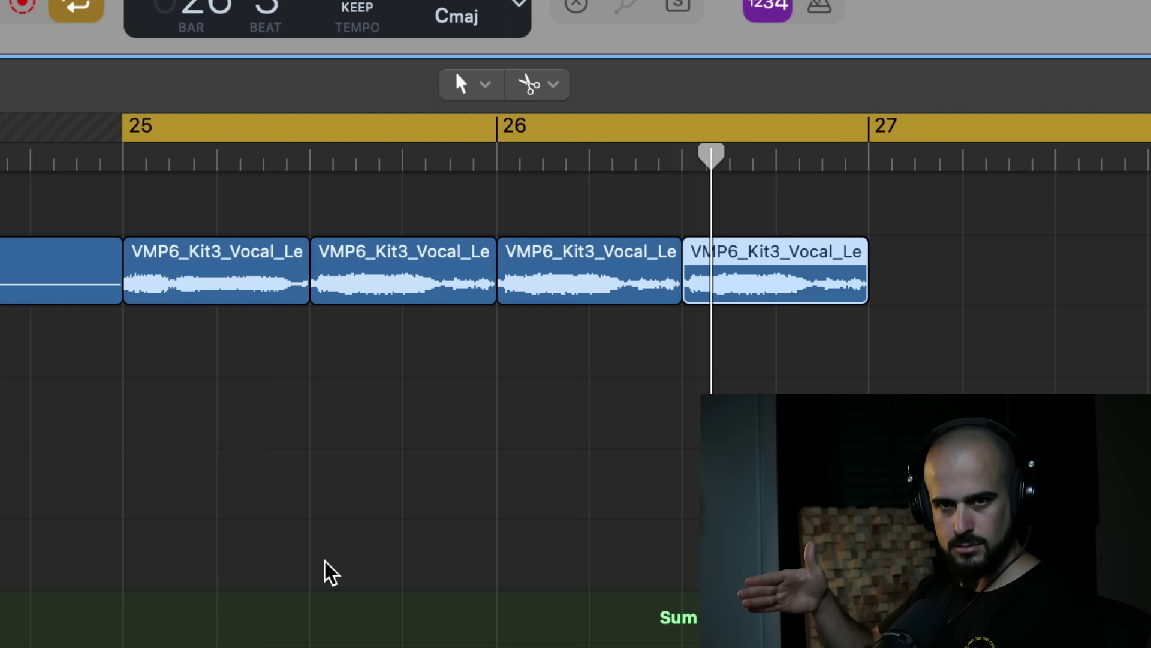
Select the four half-bar vocal chops from bar 25 and repeat the pattern twice to lengthen it
{"action": "left_click_drag", "start_coordinate": [977, 476], "coordinate": [226, 291]}
{"action": "key", "text": "super+Left"}
{"action": "key", "text": "super+Left"}
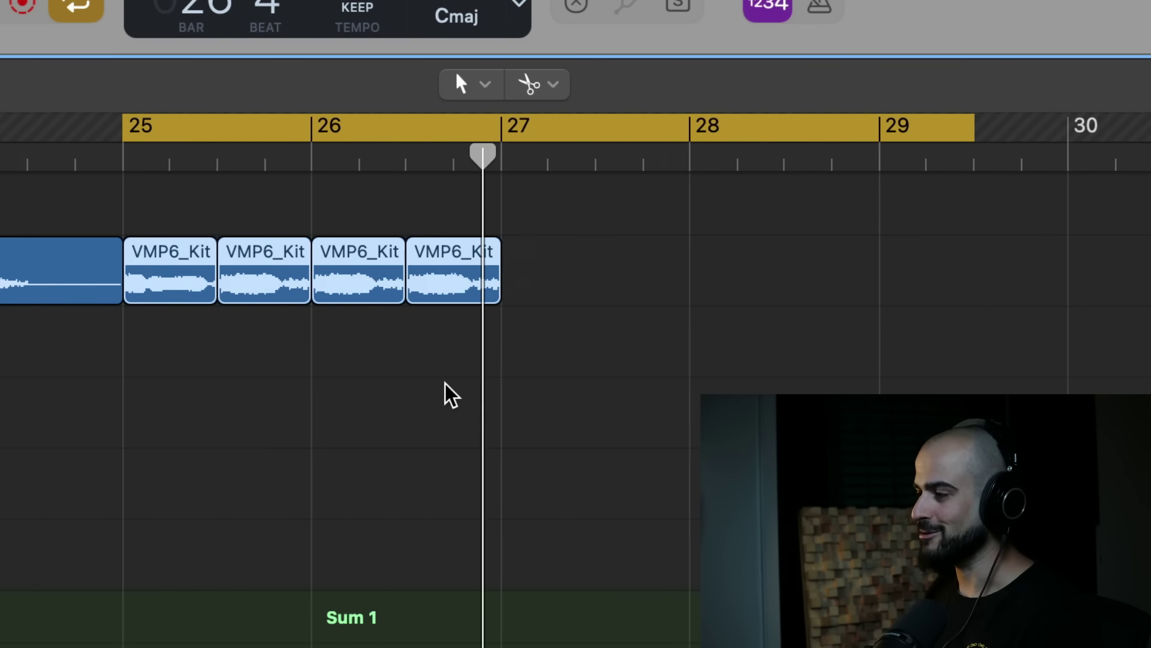
{"action": "key", "text": "super+r"}
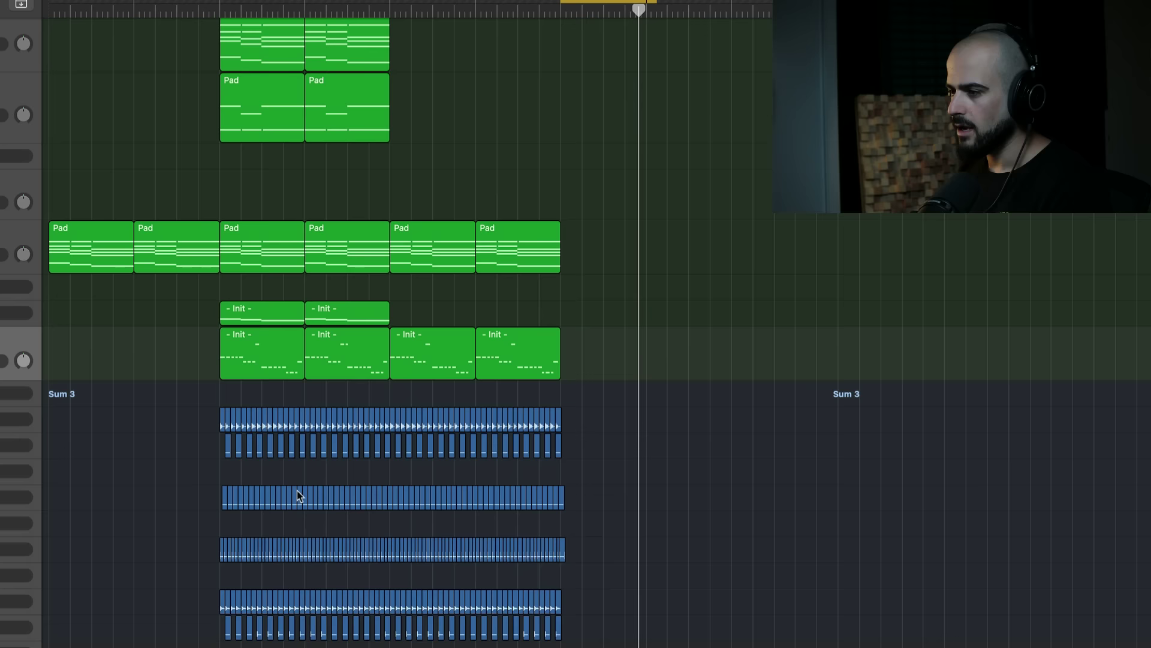
{"action": "left_click_drag", "start_coordinate": [631, 645], "coordinate": [185, 419]}
{"action": "key", "text": "super+r"}
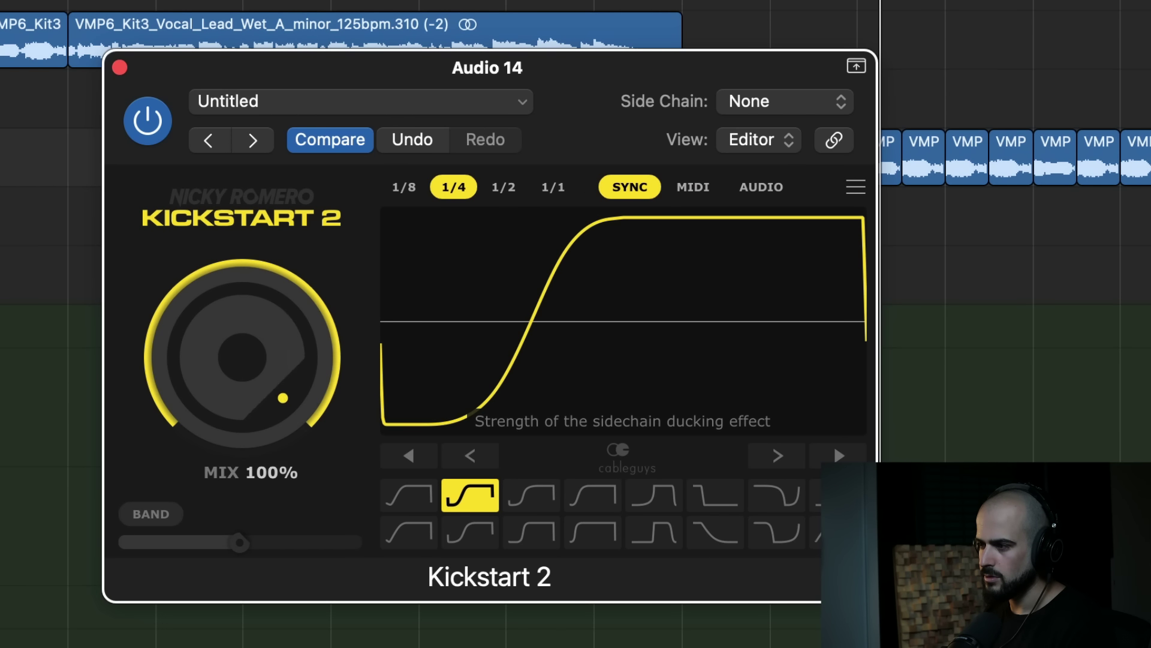
Reduce the mix of the 1/4 sidechain ducking in Kickstart 2 on the vocal chop track
{"action": "left_click_drag", "start_coordinate": [205, 360], "coordinate": [204, 368]}
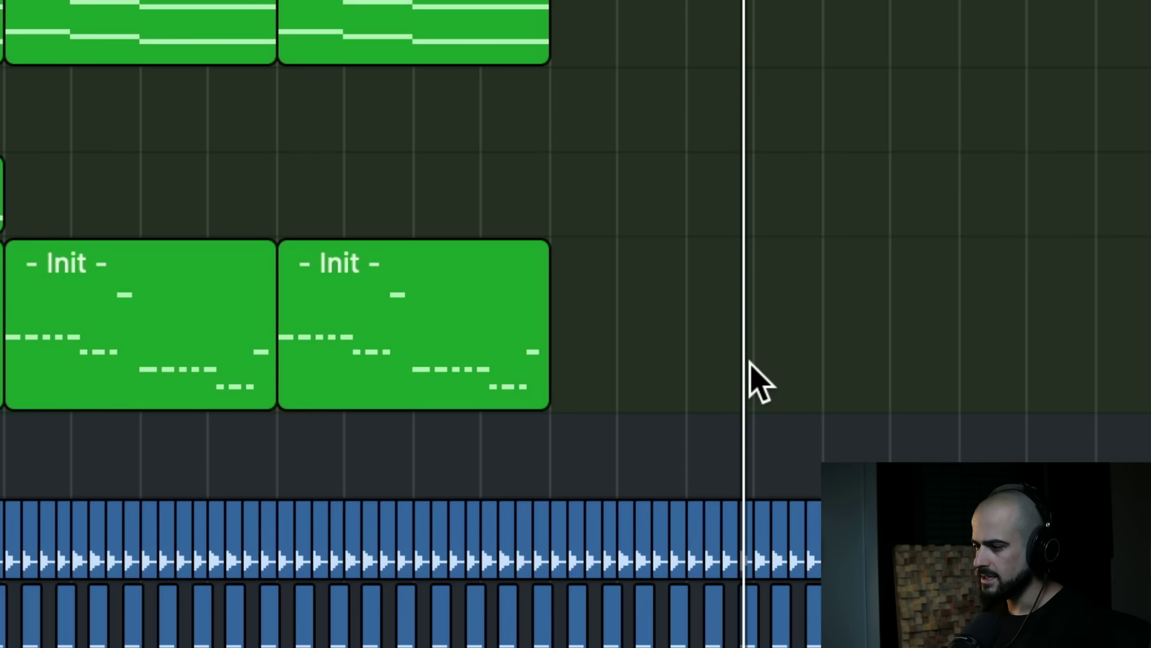
Repeat the last two bass-pattern regions, then copy the long-note bass regions above the repeats and mute the copies
{"action": "left_click_drag", "start_coordinate": [735, 360], "coordinate": [152, 340]}
{"action": "key", "text": "super+r"}
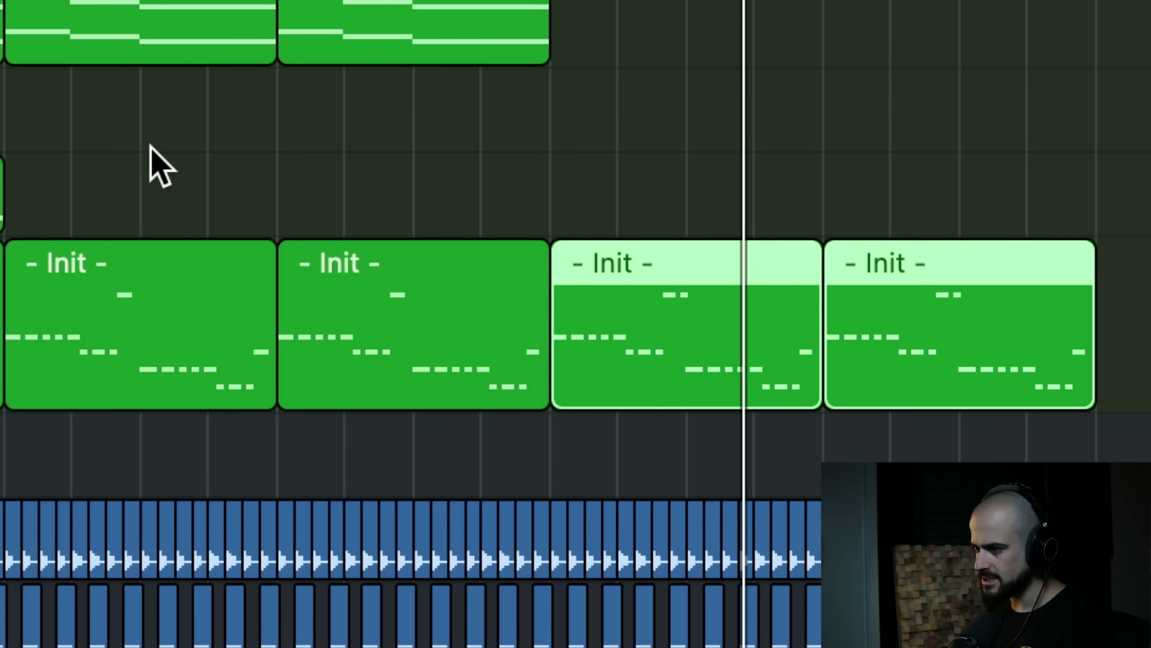
{"action": "key", "text": "super+r"}
{"action": "left_click_drag", "start_coordinate": [104, 180], "coordinate": [650, 181]}
{"action": "key", "text": "ctrl+m"}
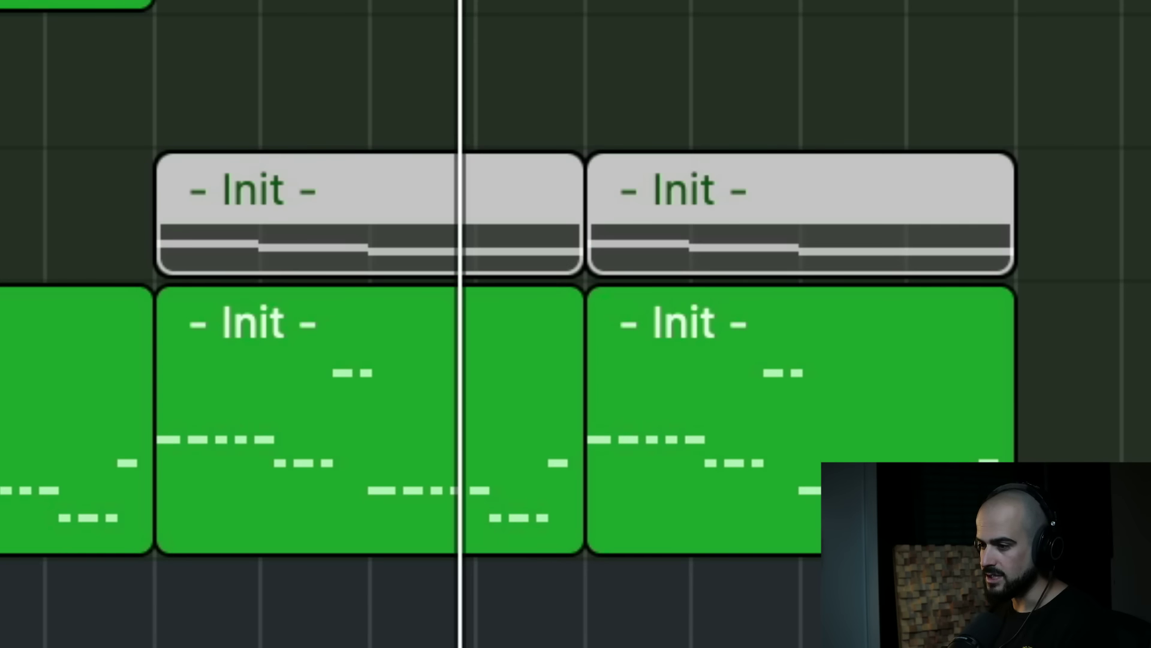
{"action": "key", "text": "Down"}
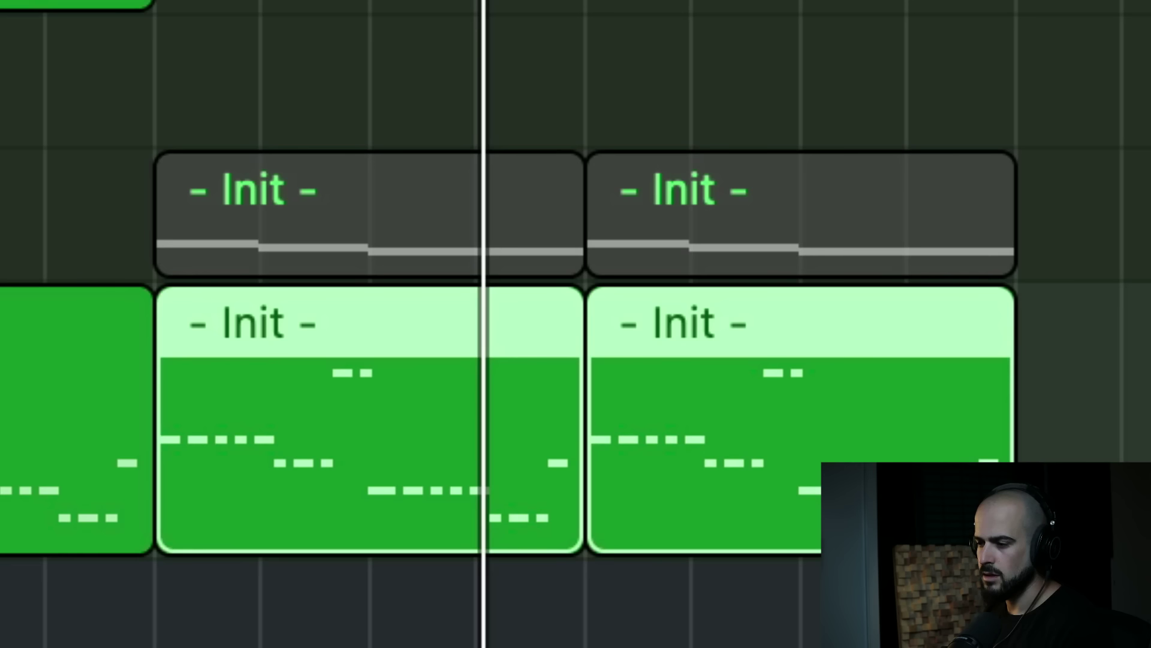
Play the extended bass section and solo the long-note bass track to compare it with the rhythmic bass pattern
{"action": "key", "text": "Return"}
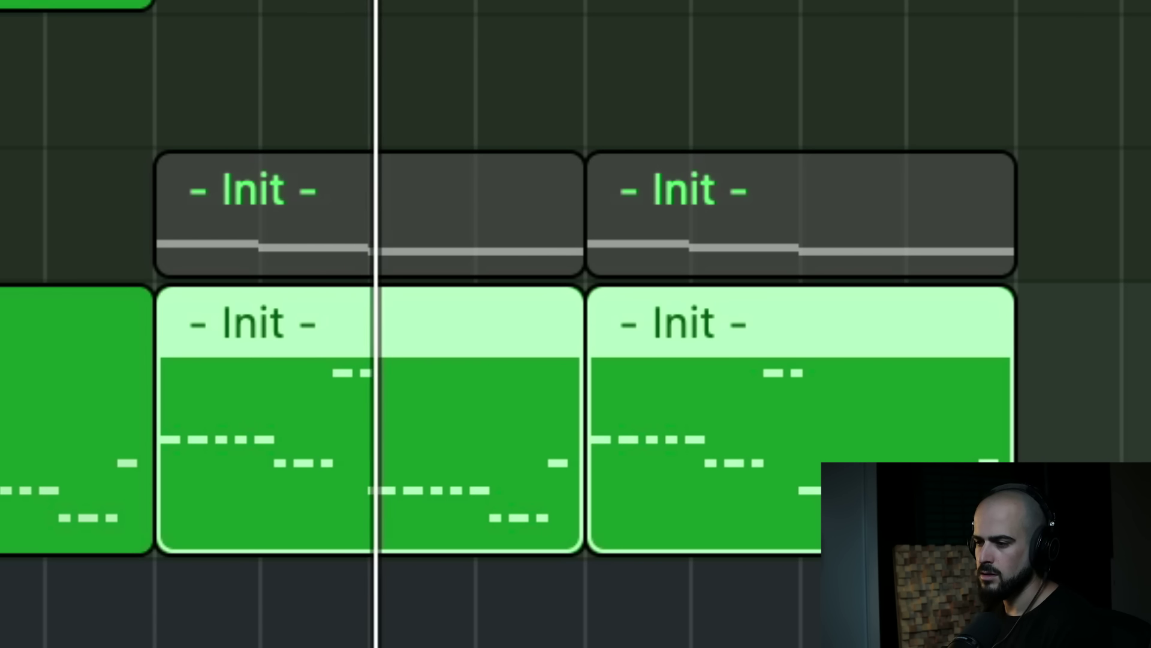
{"action": "key", "text": "s"}
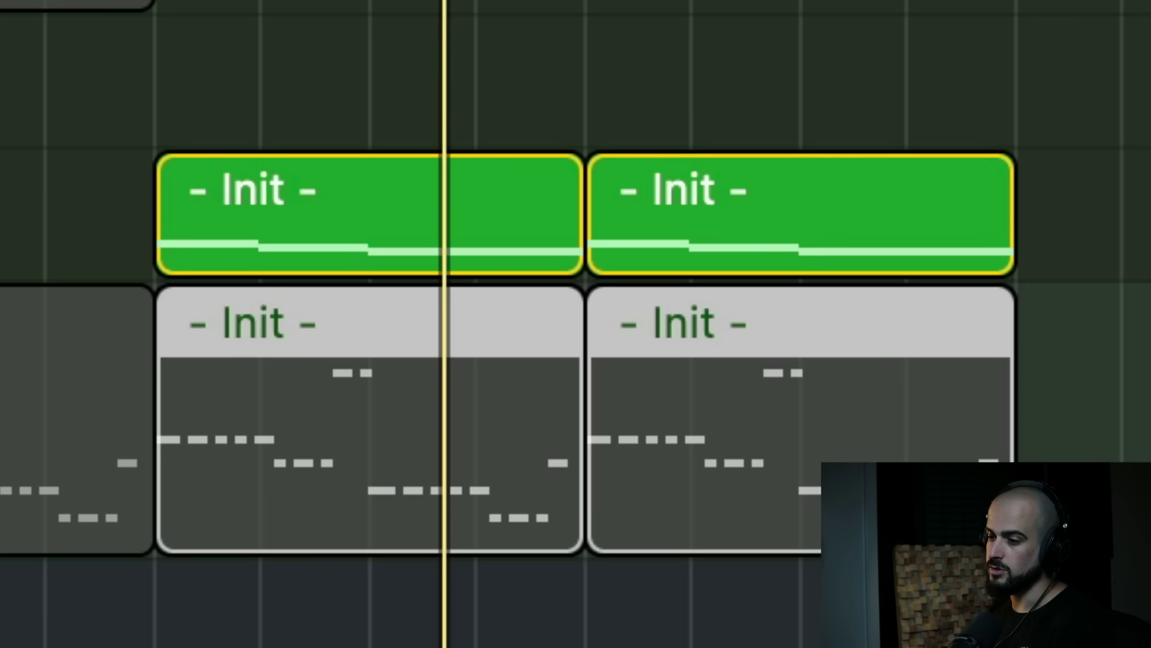
{"action": "key", "text": "s"}
{"action": "key", "text": "space"}
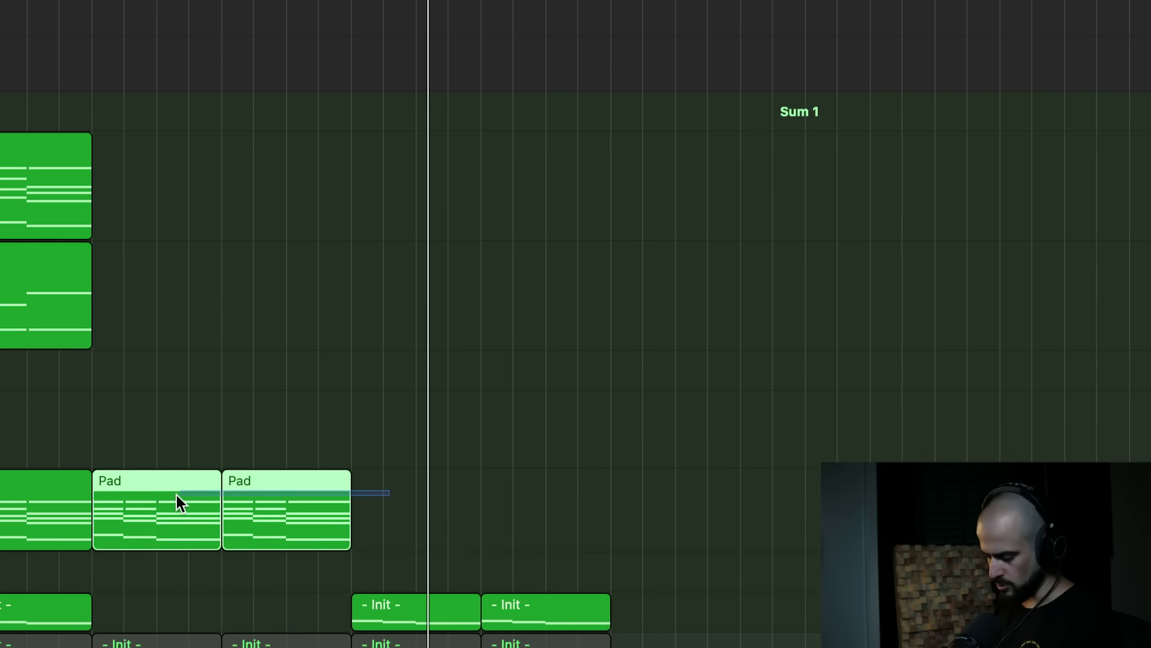
Repeat the last two Pad regions, then duplicate the last regions of the upper two synth tracks and move the copies above them
{"action": "key", "text": "super+r"}
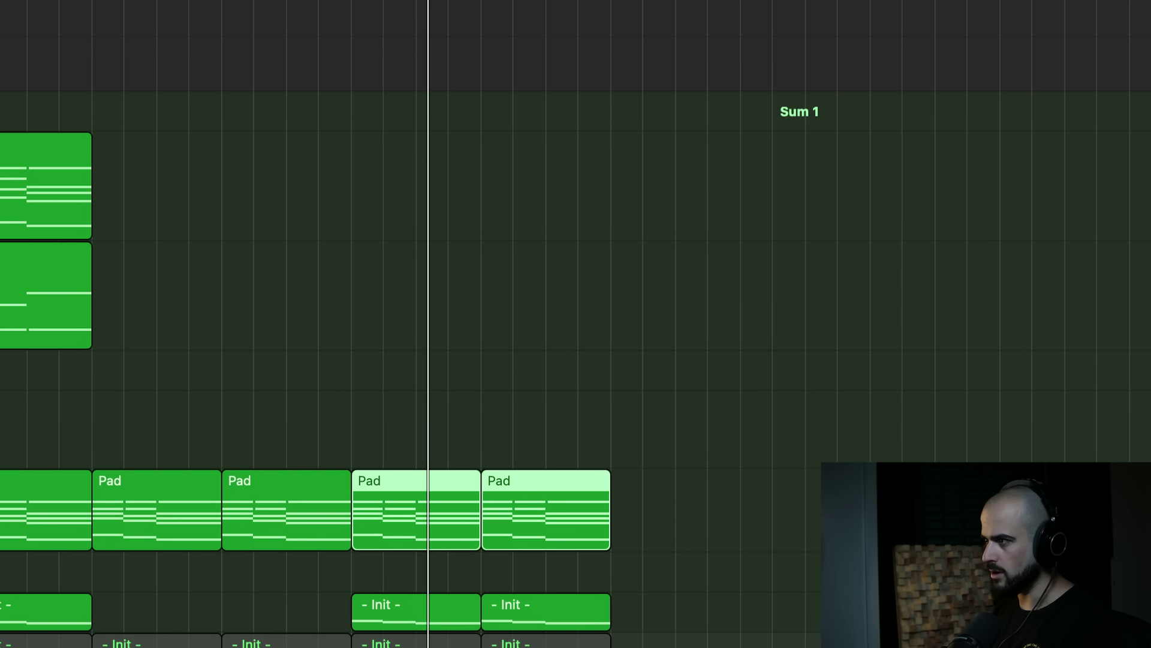
{"action": "left_click_drag", "start_coordinate": [192, 323], "coordinate": [12, 174]}
{"action": "key", "text": "super+r"}
{"action": "left_click_drag", "start_coordinate": [127, 193], "coordinate": [386, 194]}
Browse the Thermal presets on the Audio 16 track, going from Beefy Digits past Freq Shimmy and Unruly
{"action": "left_click", "coordinate": [983, 384]}
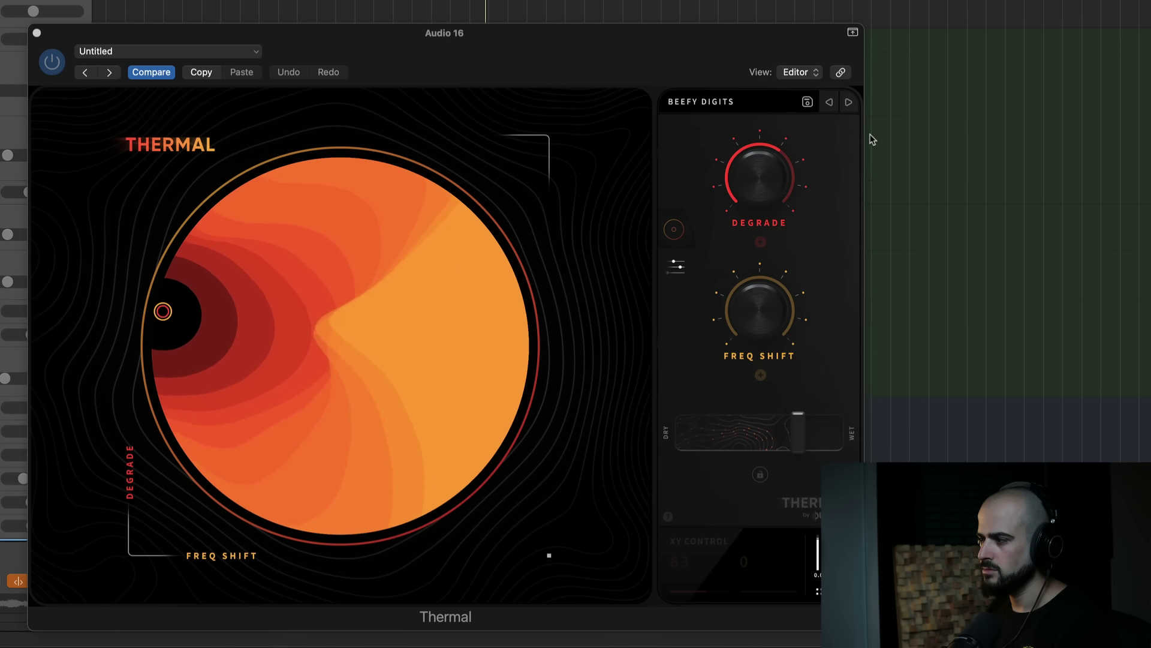
{"action": "left_click", "coordinate": [849, 102]}
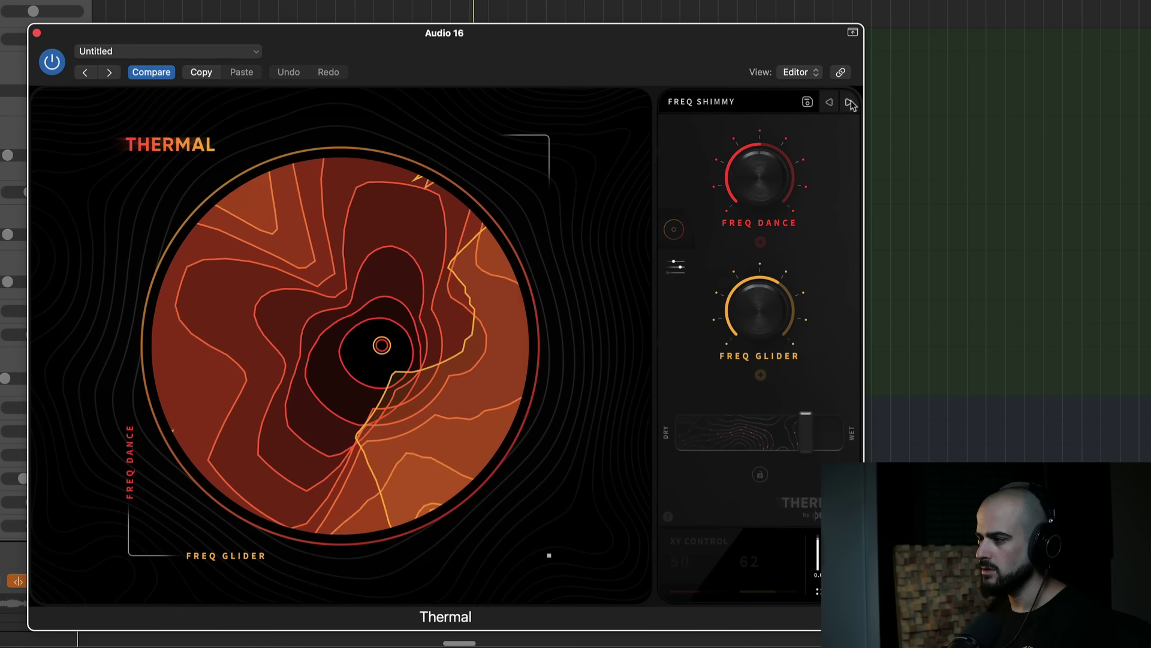
{"action": "left_click", "coordinate": [850, 103]}
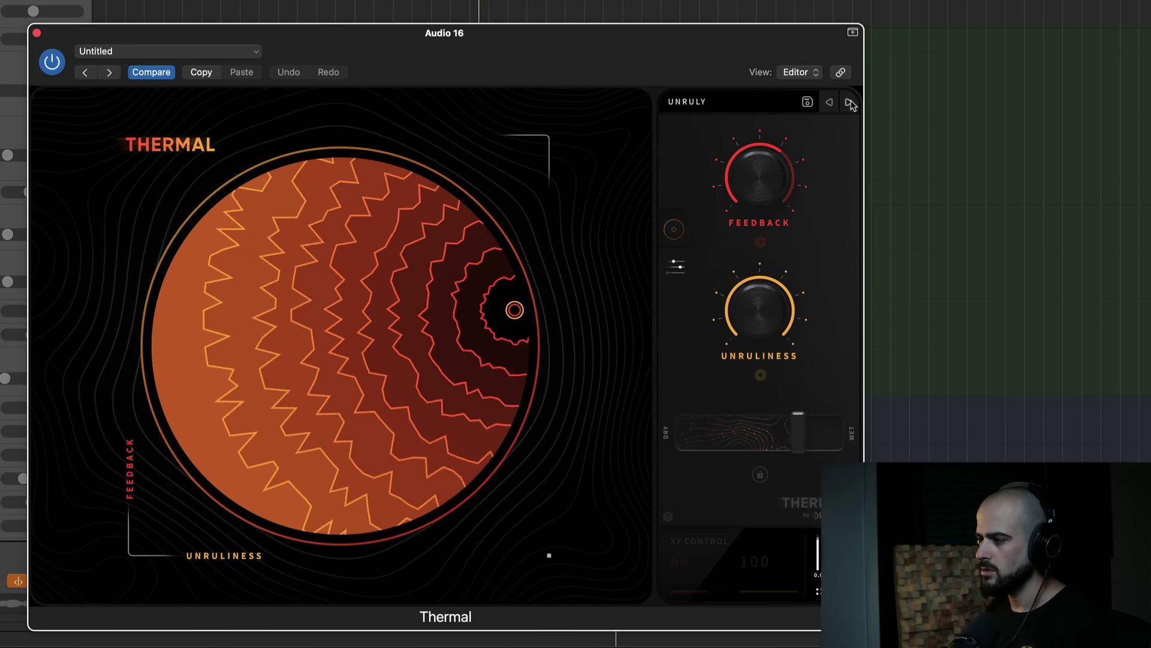
{"action": "left_click", "coordinate": [850, 103]}
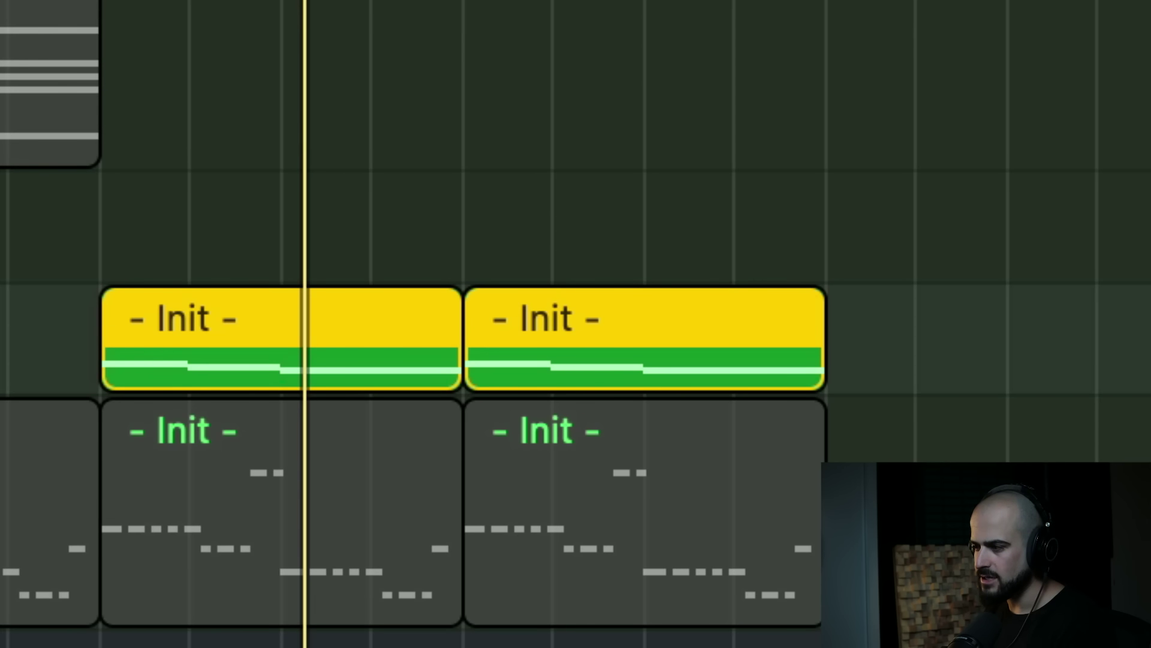
Set the Volume shaper's mix in ShaperBox 3 to 65% on the long-note bass track and check it in playback
{"action": "key", "text": "space"}
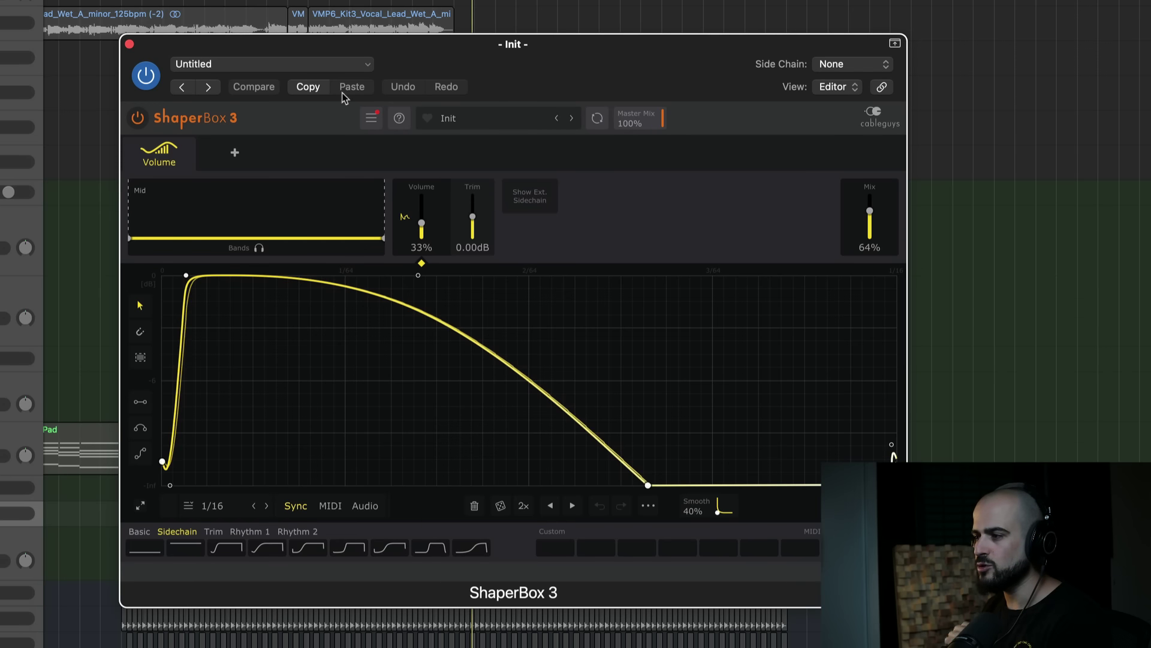
{"action": "left_click_drag", "start_coordinate": [869, 210], "coordinate": [869, 214]}
{"action": "key", "text": "space"}
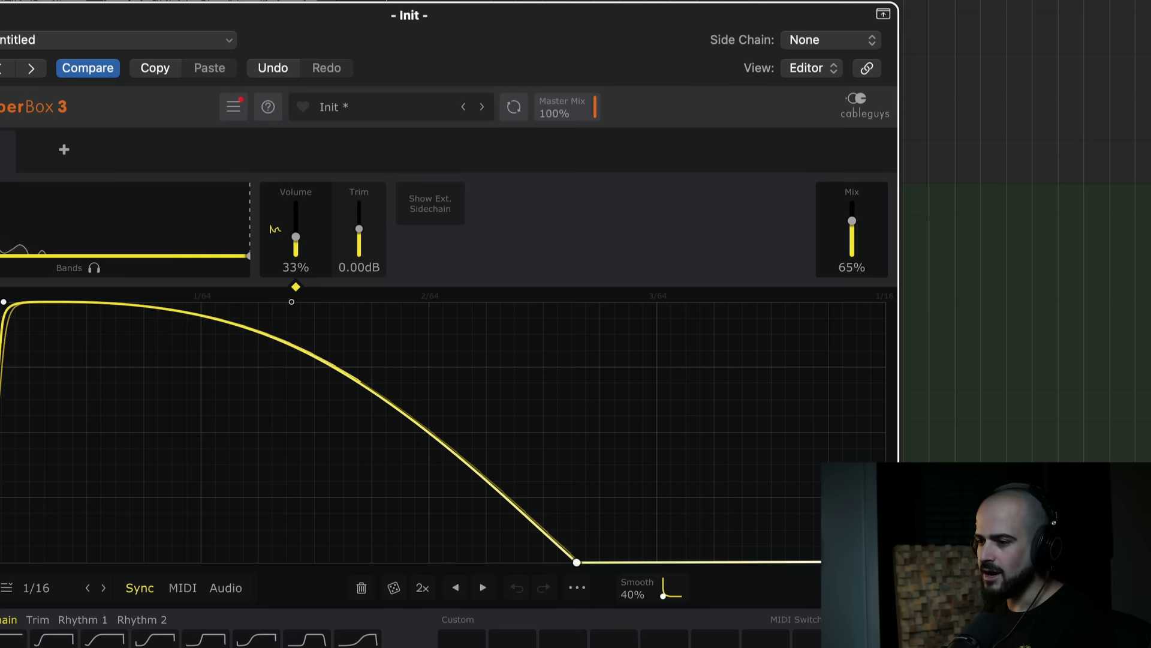
{"action": "left_click", "coordinate": [129, 43]}
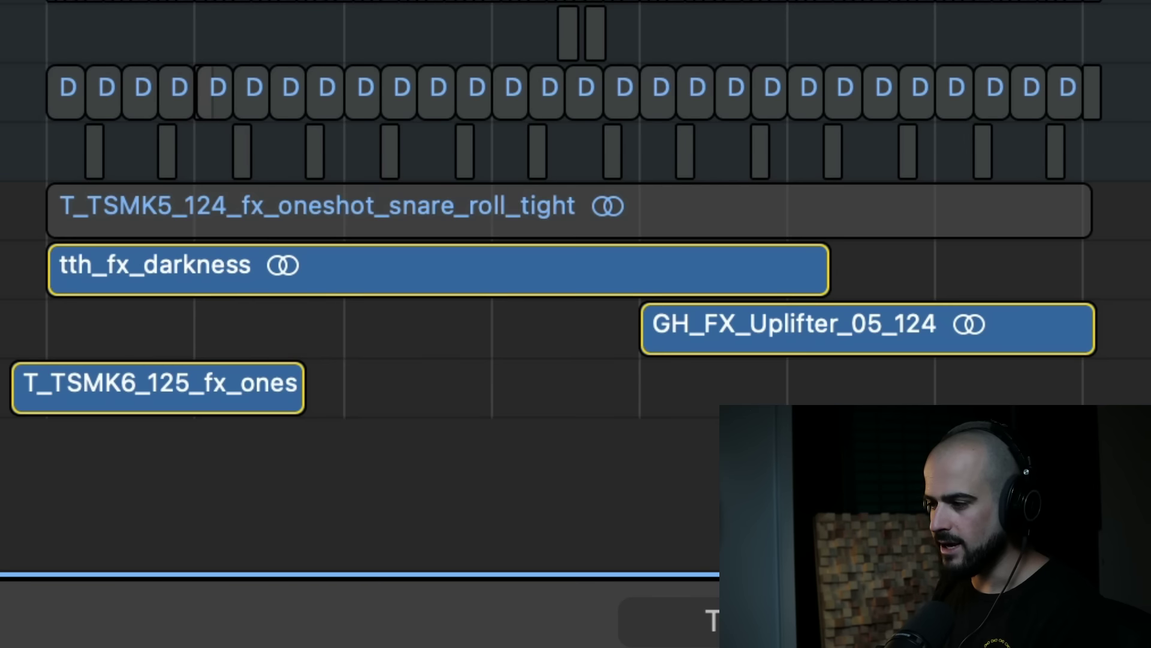
Solo and audition the snare roll, darkness, uplifter and one-shot FX regions under the drums
{"action": "key", "text": "s"}
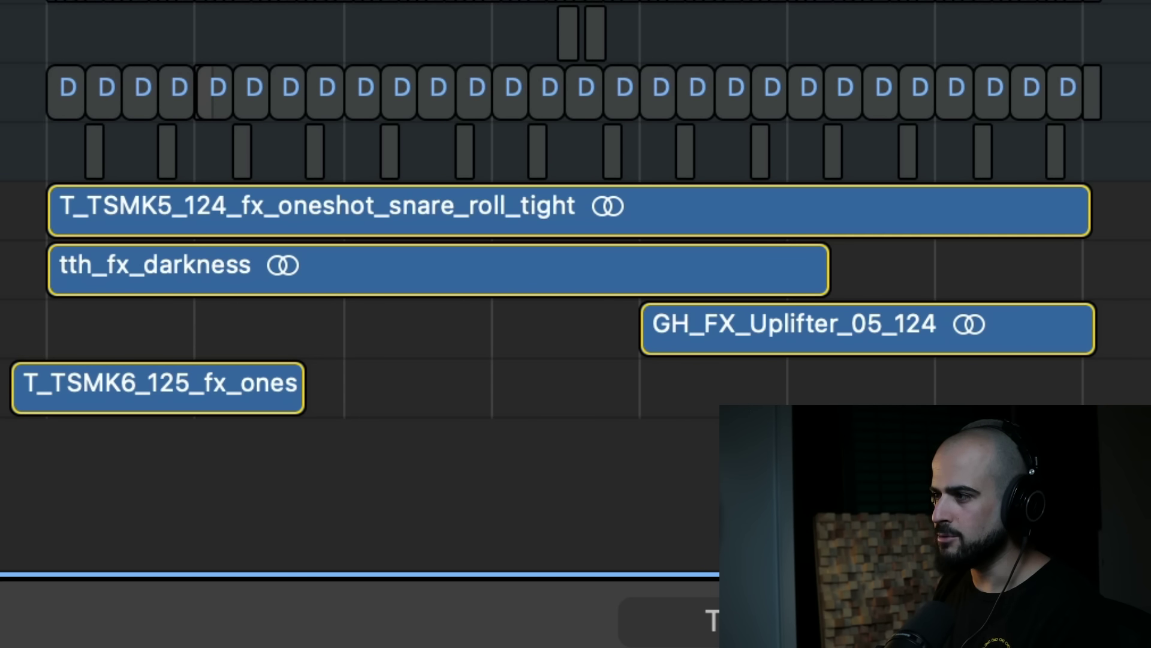
{"action": "key", "text": "space"}
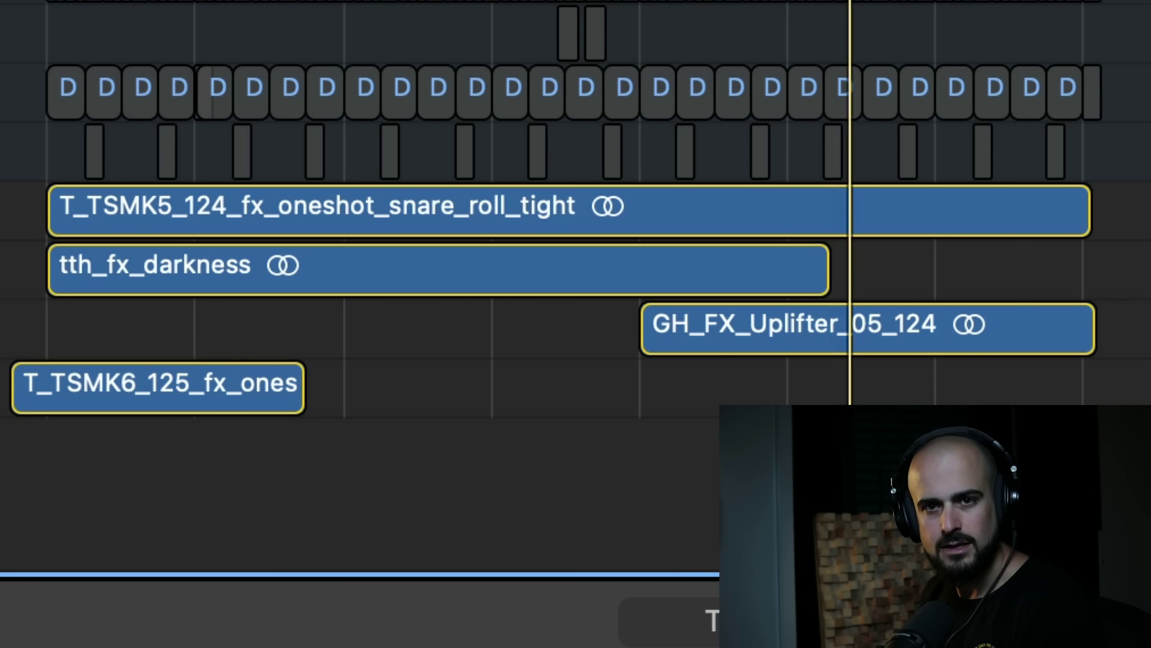
{"action": "key", "text": "s"}
{"action": "key", "text": "s"}
Extend the cycle range to bar 32, play the arrangement and unmute the rhythmic bass-pattern track
{"action": "left_click_drag", "start_coordinate": [562, 2], "coordinate": [790, 2]}
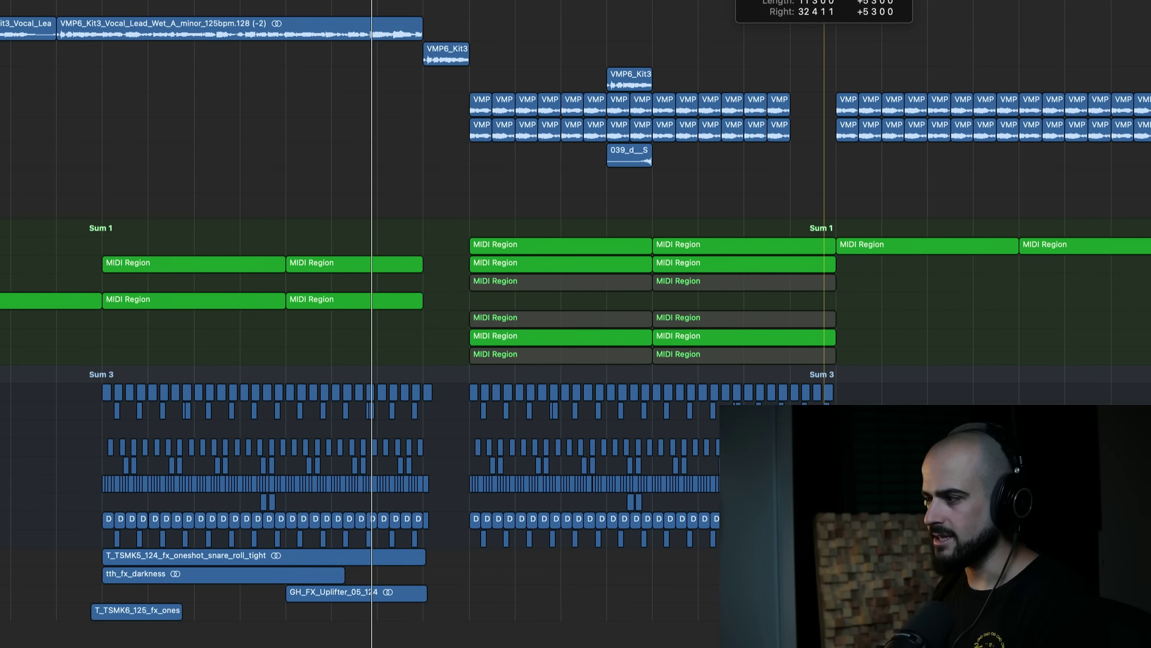
{"action": "key", "text": "space"}
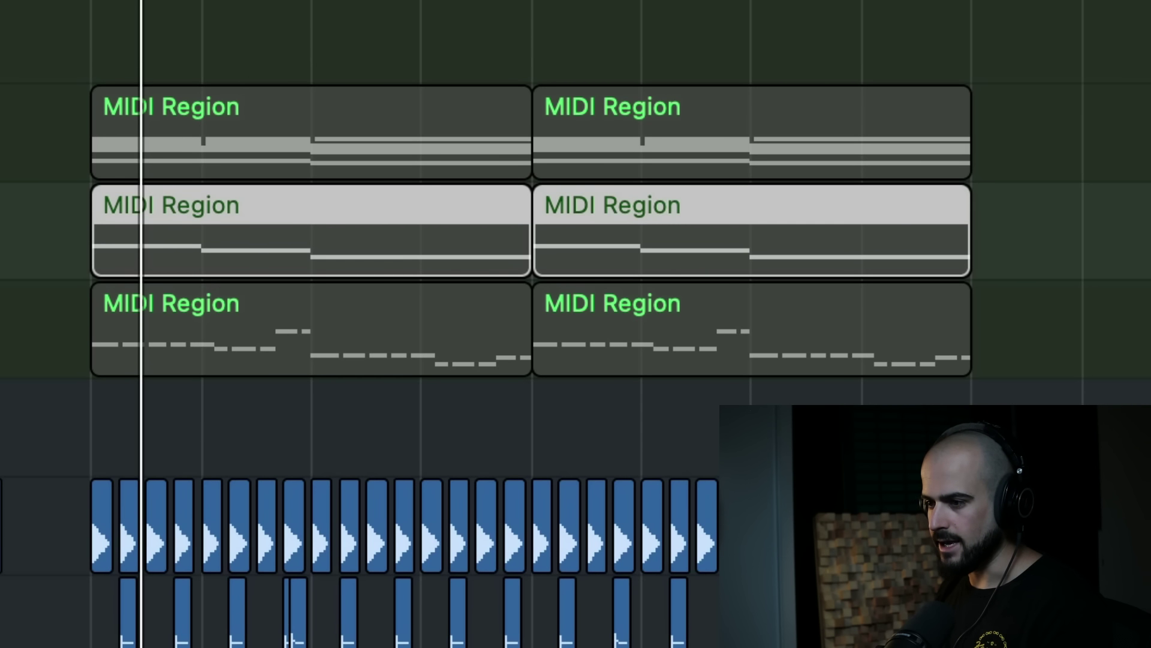
{"action": "key", "text": "Down"}
{"action": "key", "text": "m"}
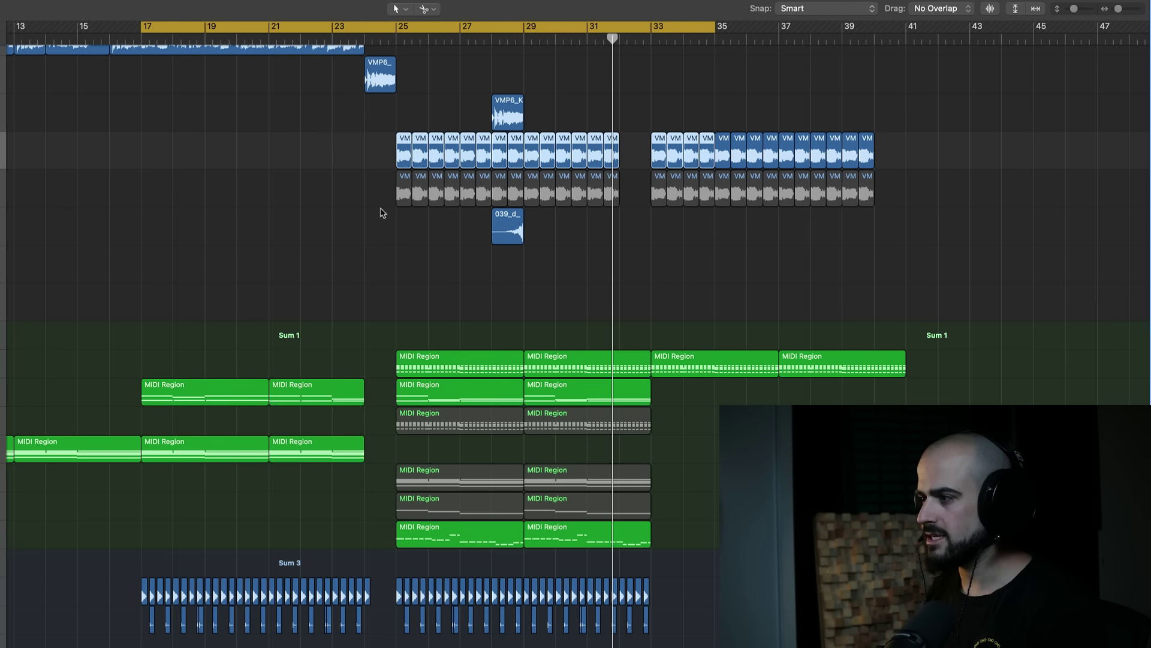
Set the cycle range to run from bar 25 to bar 34
{"action": "left_click_drag", "start_coordinate": [384, 196], "coordinate": [975, 200]}
{"action": "scroll", "coordinate": [319, 332], "scroll_direction": "down", "scroll_amount": 3}
{"action": "left_click_drag", "start_coordinate": [397, 27], "coordinate": [690, 37]}
Repeat the second synth track's two MIDI regions from bar 33, then delete both upper tracks' regions between bars 25 and 33
{"action": "left_click_drag", "start_coordinate": [391, 294], "coordinate": [579, 300]}
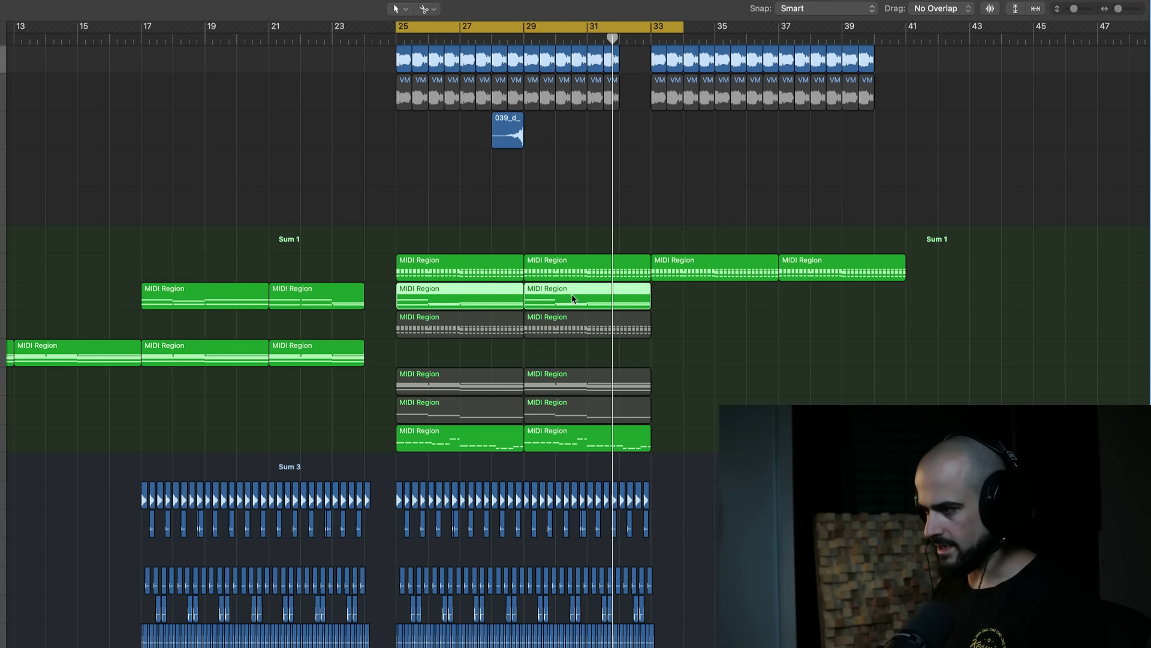
{"action": "key", "text": "super+r"}
{"action": "left_click_drag", "start_coordinate": [443, 217], "coordinate": [595, 299]}
{"action": "key", "text": "BackSpace"}
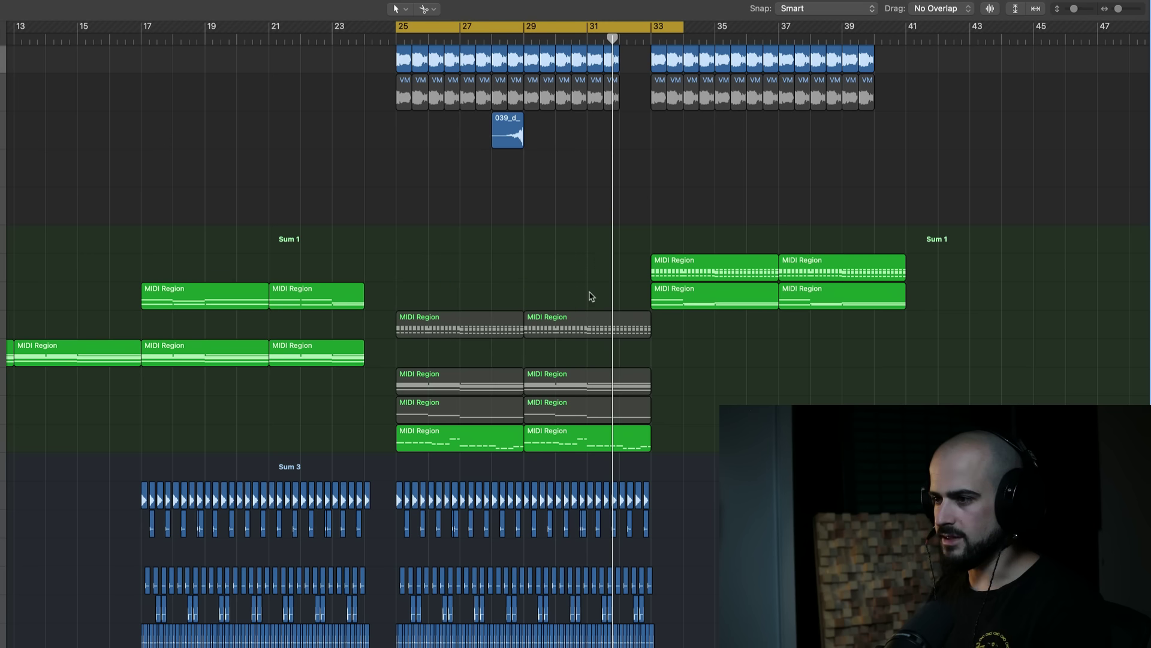
Select the upper two tracks' MIDI regions from bar 33 and set the cycle range to bars 17 to 37
{"action": "left_click_drag", "start_coordinate": [712, 188], "coordinate": [846, 323]}
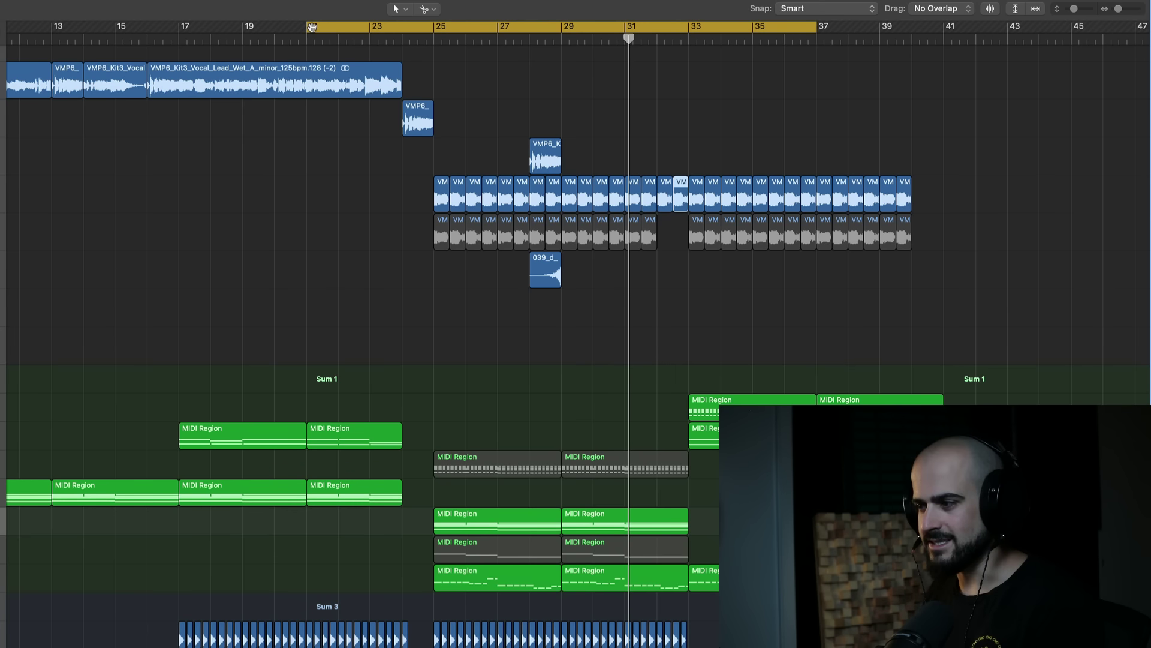
{"action": "left_click_drag", "start_coordinate": [312, 27], "coordinate": [180, 42]}
{"action": "left_click", "coordinate": [181, 41]}
{"action": "scroll", "coordinate": [294, 315], "scroll_direction": "down", "scroll_amount": 5}
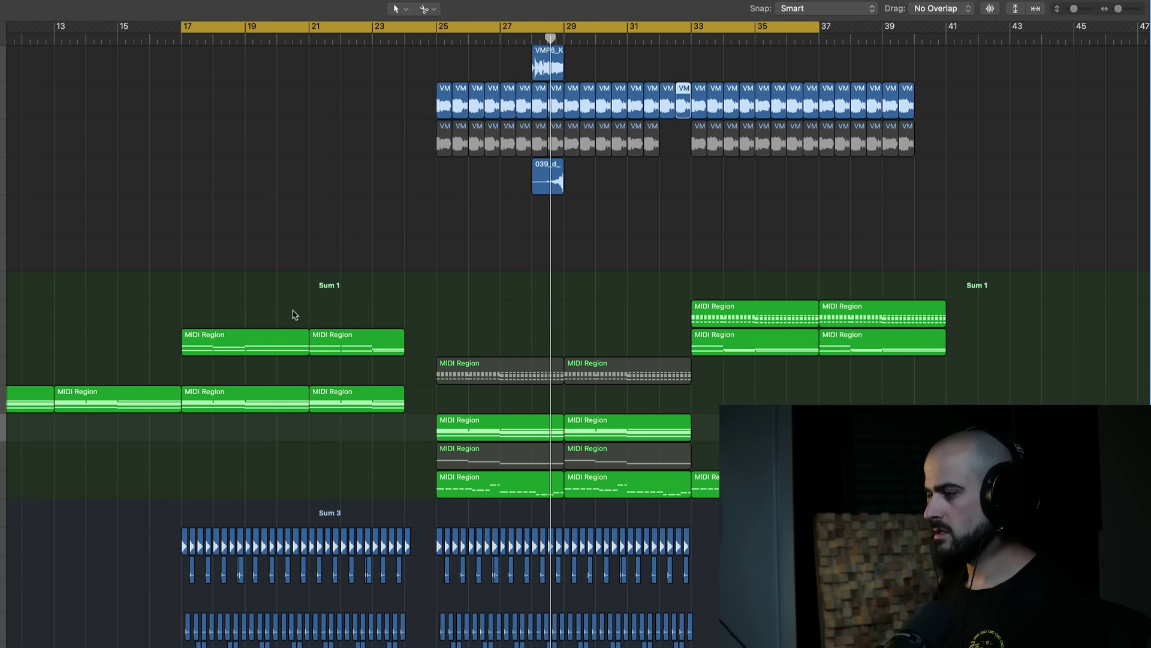
Repeat the two chord MIDI regions spanning bars 25 to 33 so that they continue from bar 33
{"action": "left_click_drag", "start_coordinate": [708, 421], "coordinate": [537, 433]}
{"action": "key", "text": "super+r"}
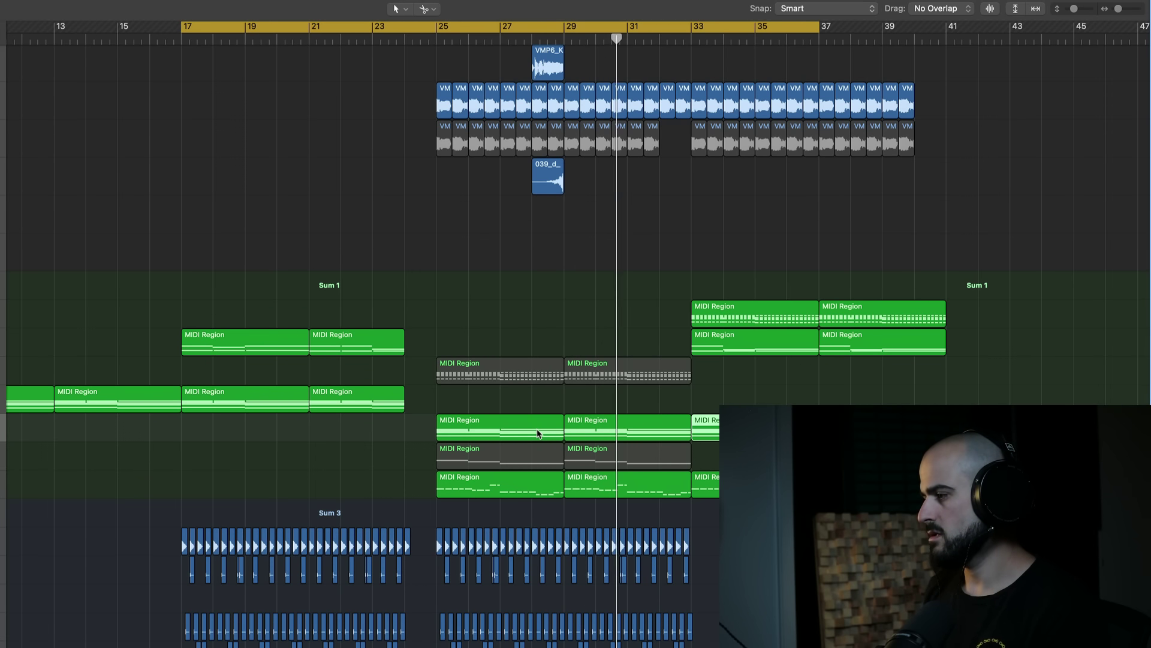